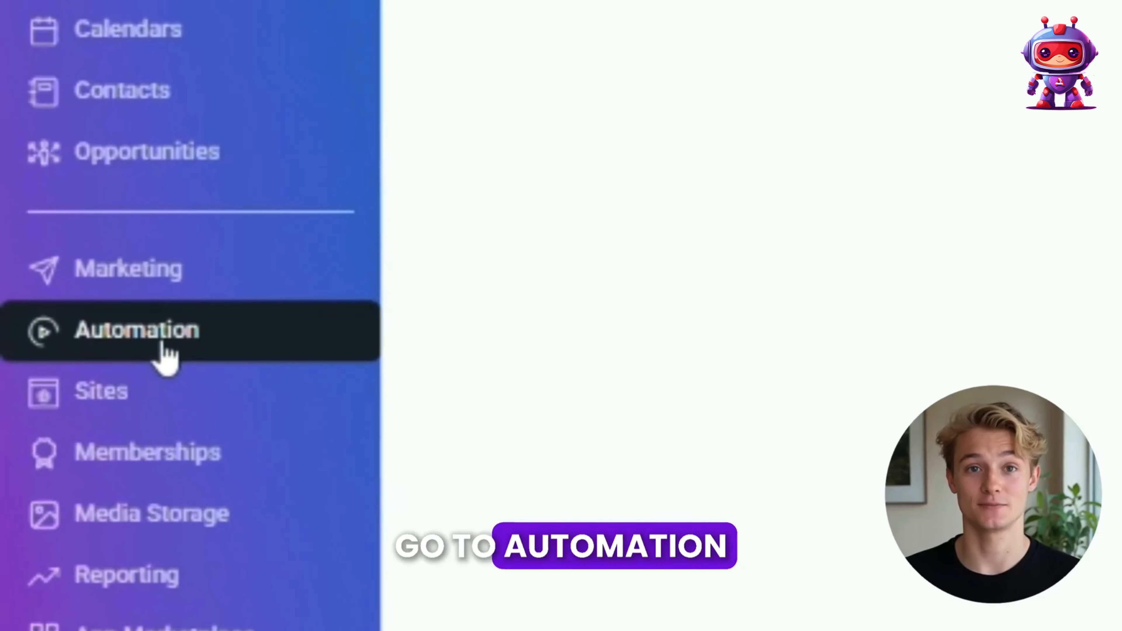
# Step: Create a new automation workflow from scratch
pyautogui.click(132, 343)
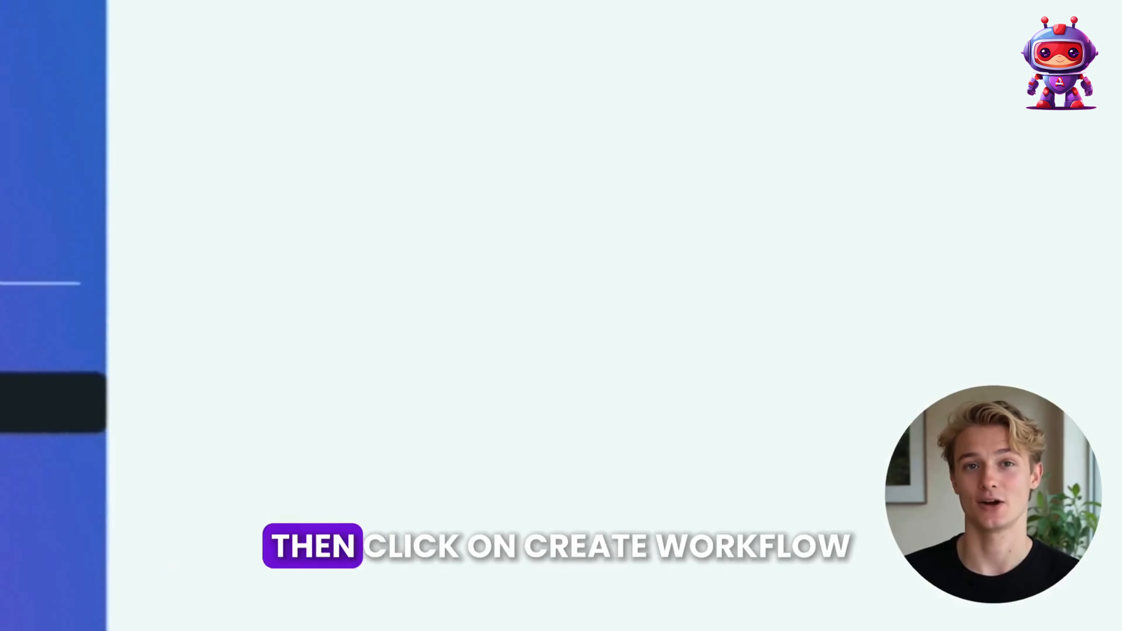
pyautogui.click(619, 226)
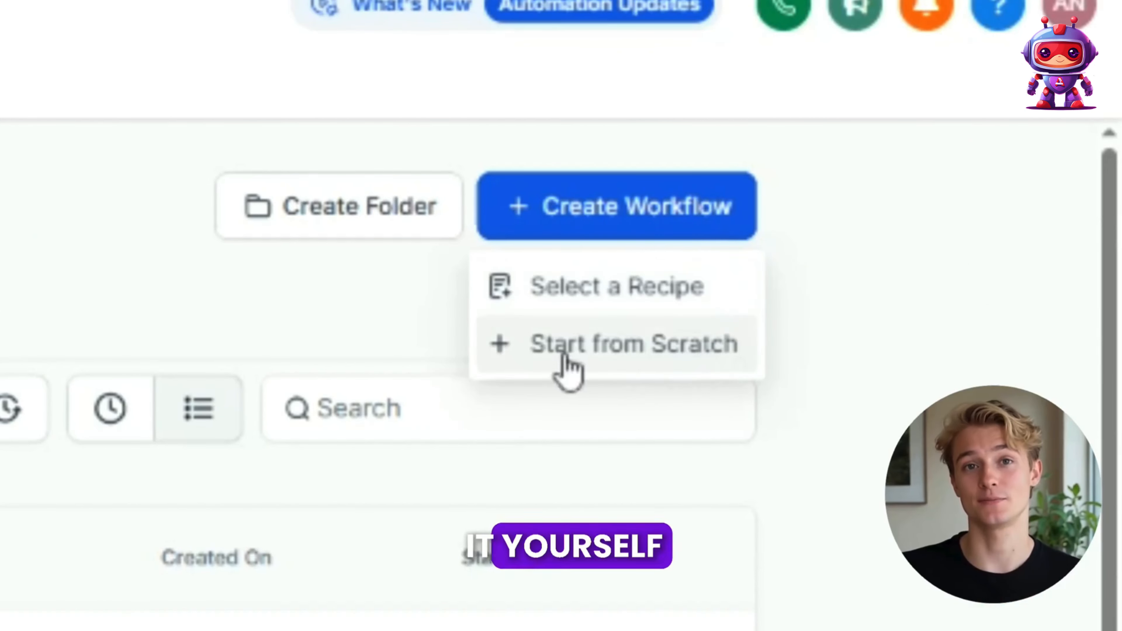
pyautogui.click(614, 350)
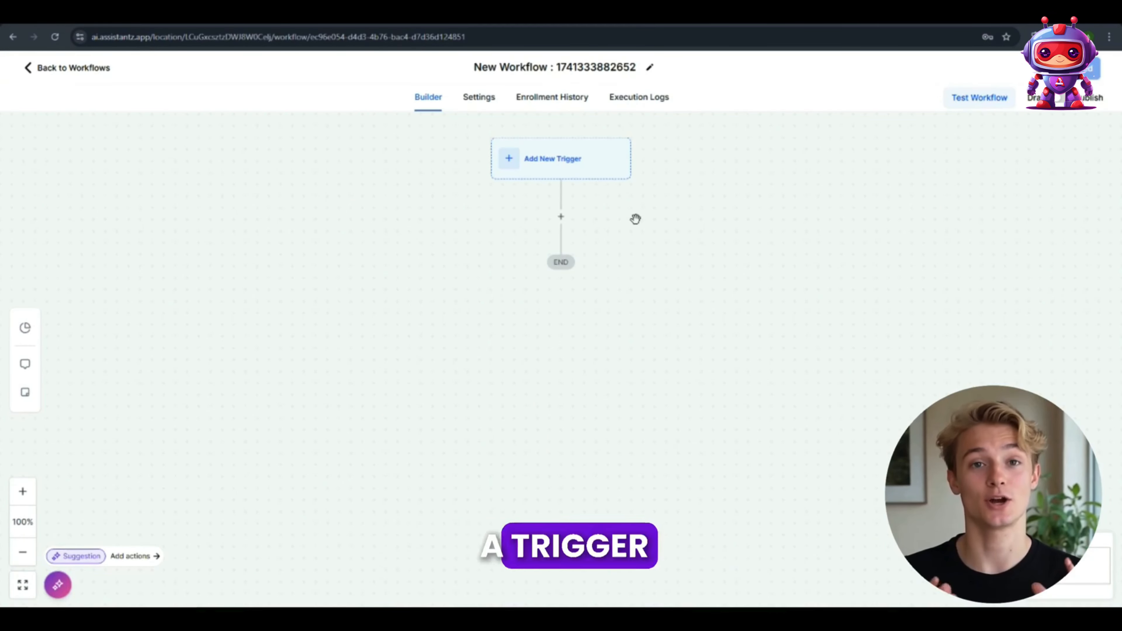
# Step: Add a Contact Created trigger to the workflow, filtered by Has Tag with the tag dbr
pyautogui.click(508, 158)
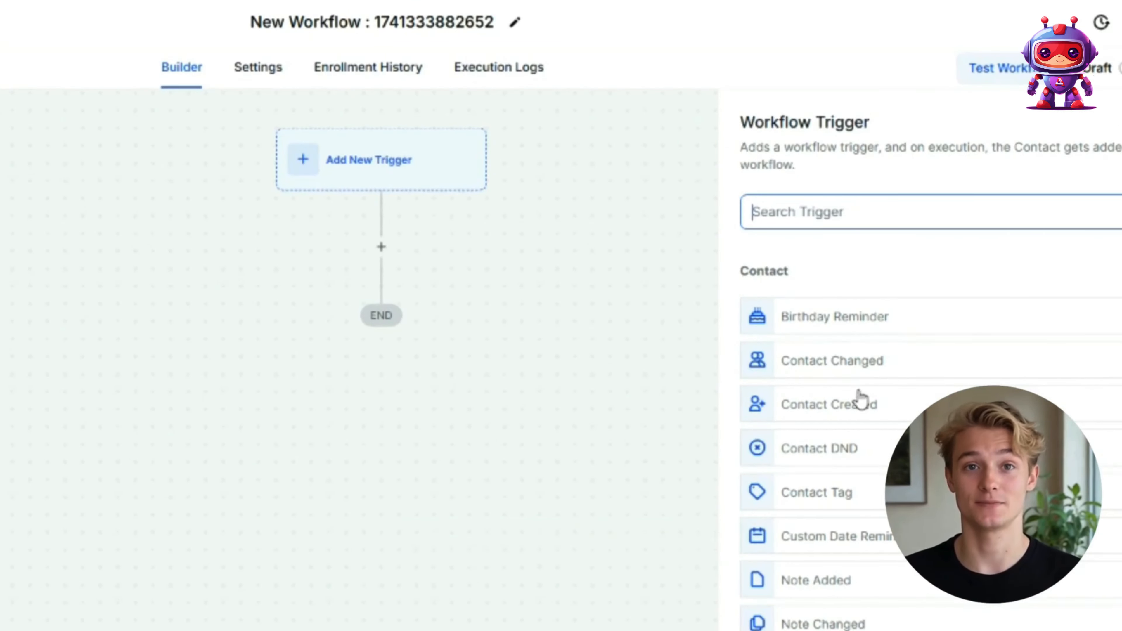
pyautogui.click(857, 403)
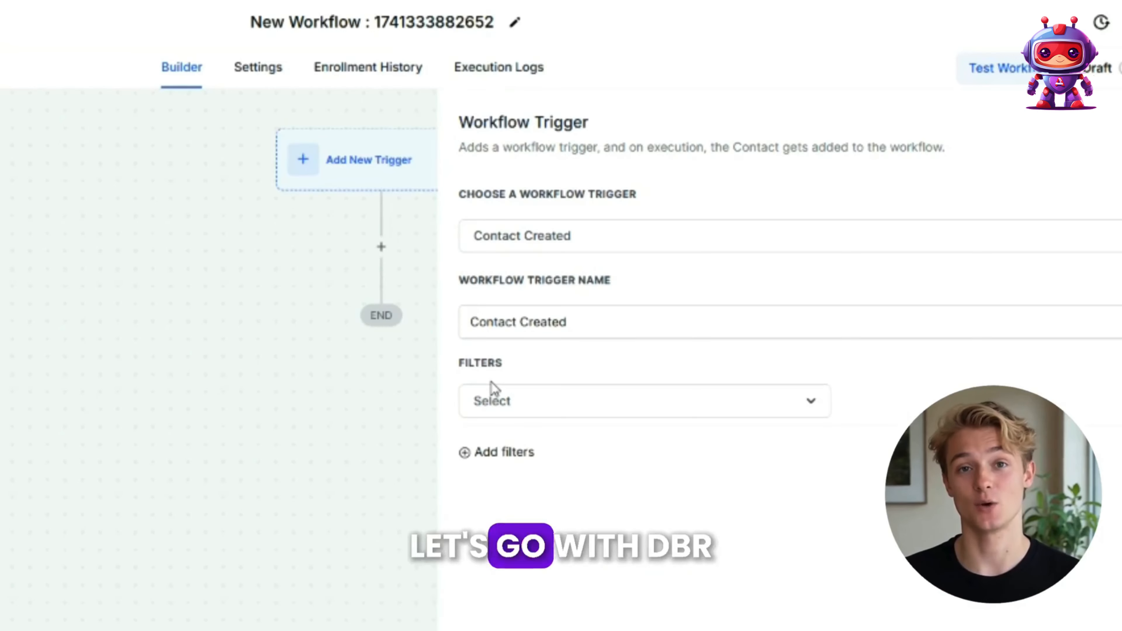
pyautogui.click(501, 409)
pyautogui.click(488, 524)
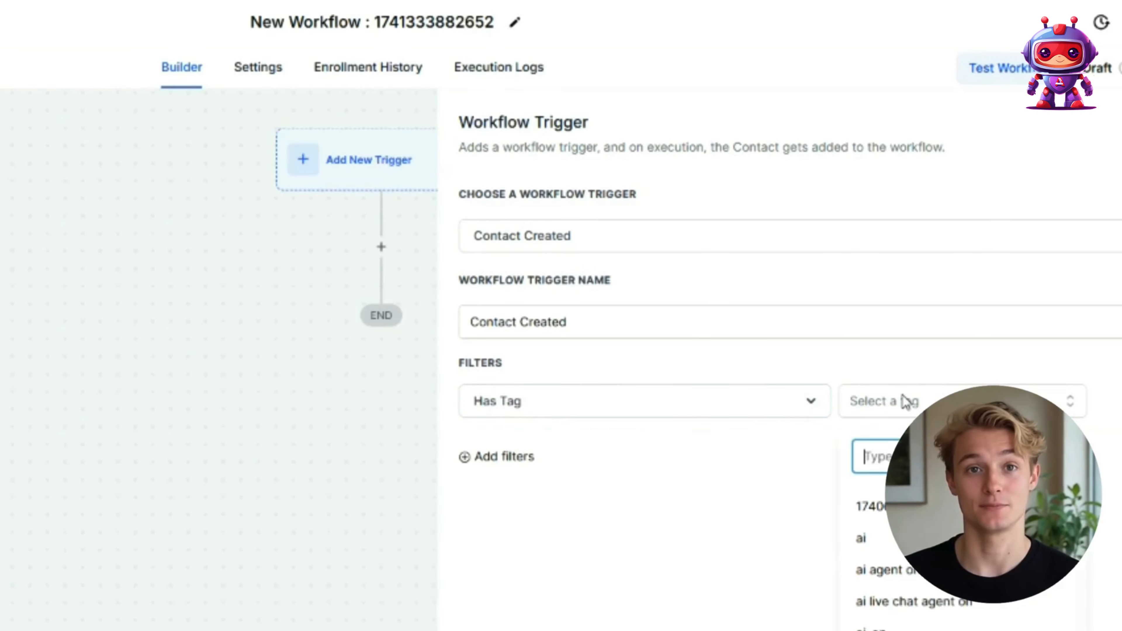
pyautogui.write('dbr')
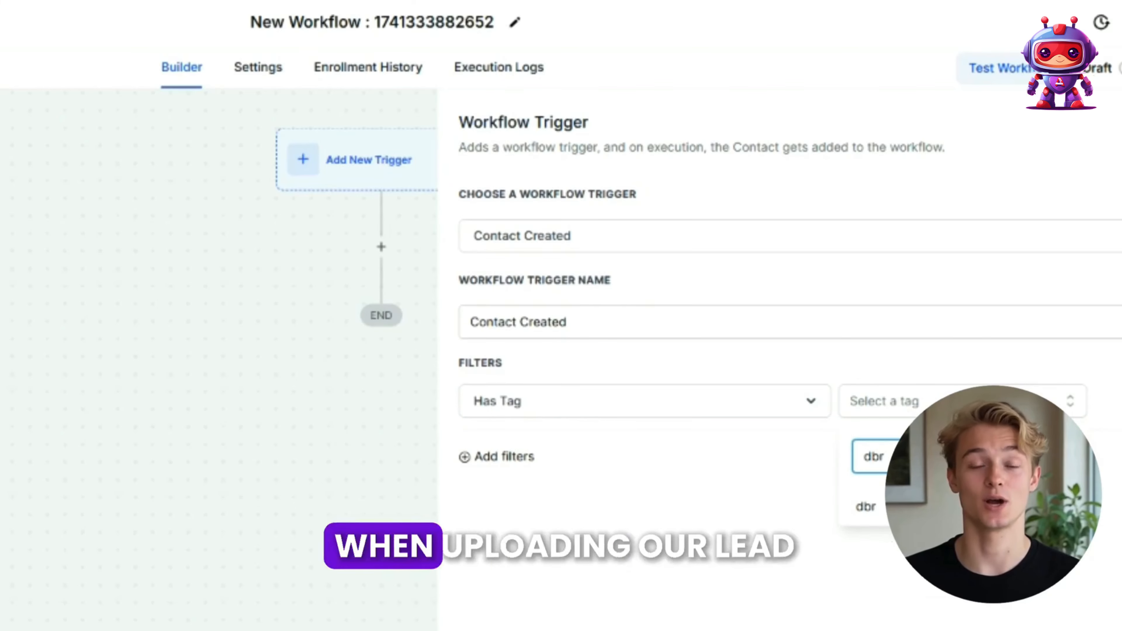
pyautogui.press('Return')
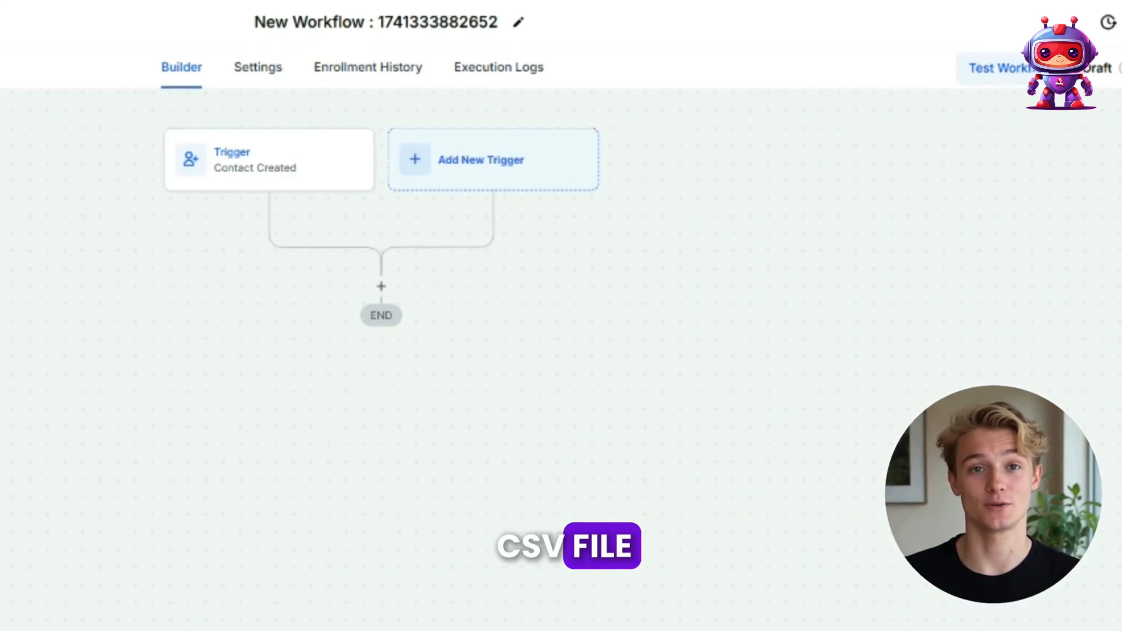
# Step: Add a Wait action below the trigger with the advance window enabled and a time delay of 1 minute
pyautogui.click(381, 285)
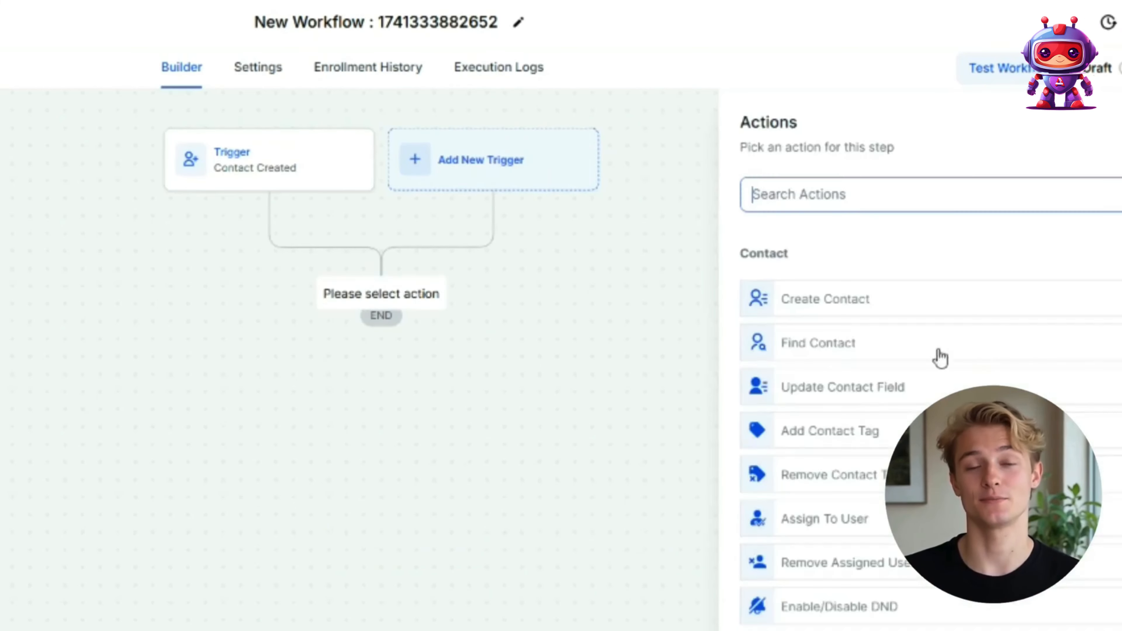
pyautogui.write('wait')
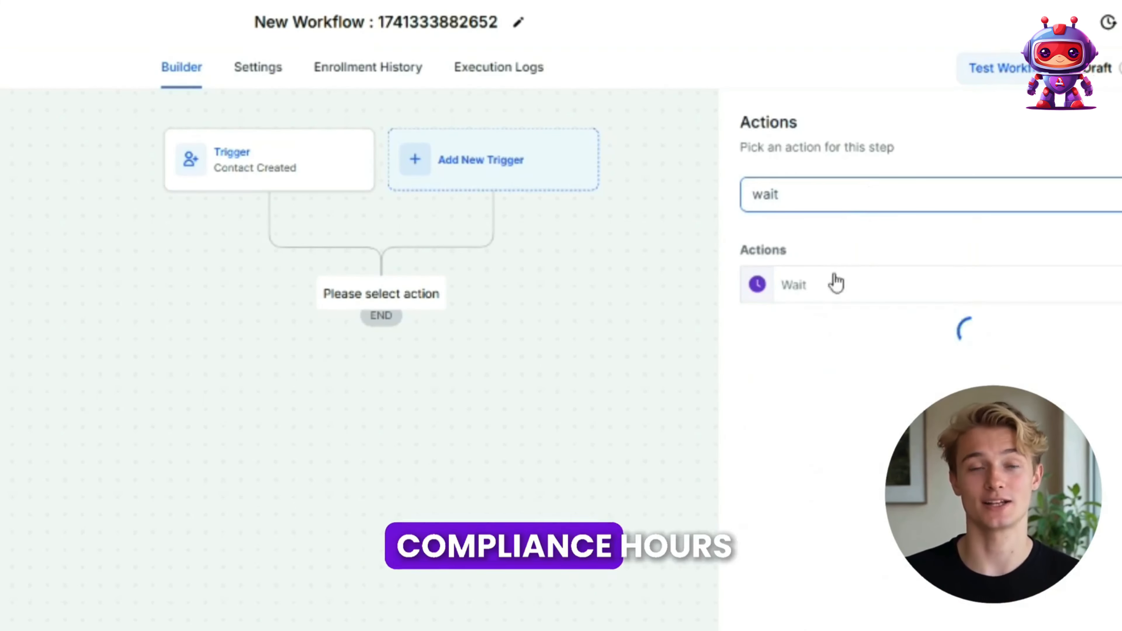
pyautogui.click(832, 283)
pyautogui.click(591, 413)
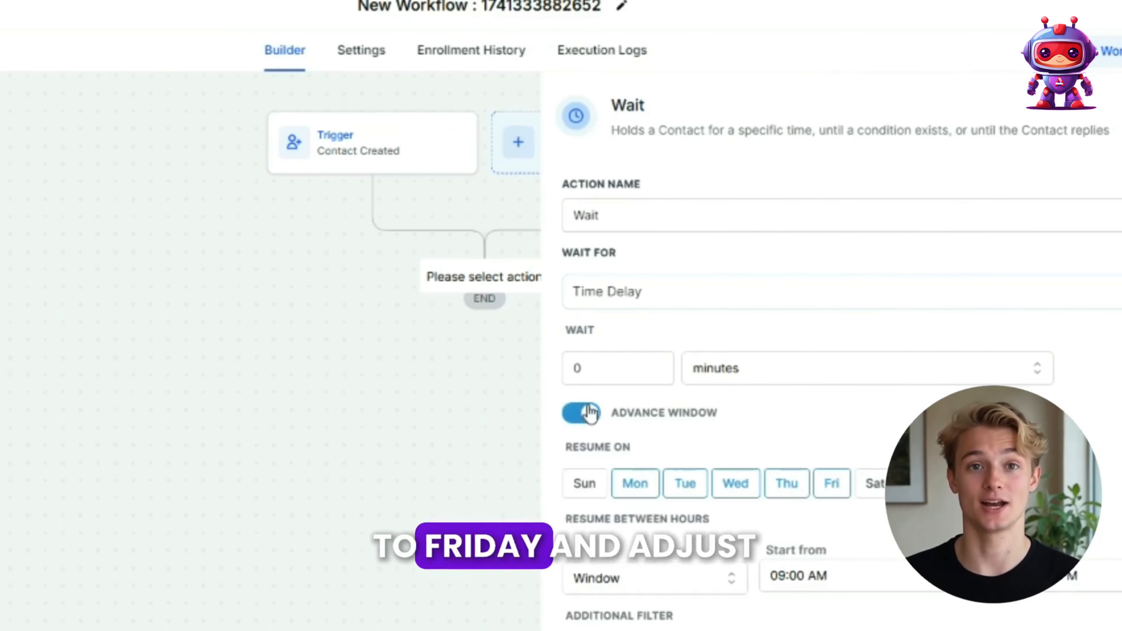
pyautogui.click(591, 372)
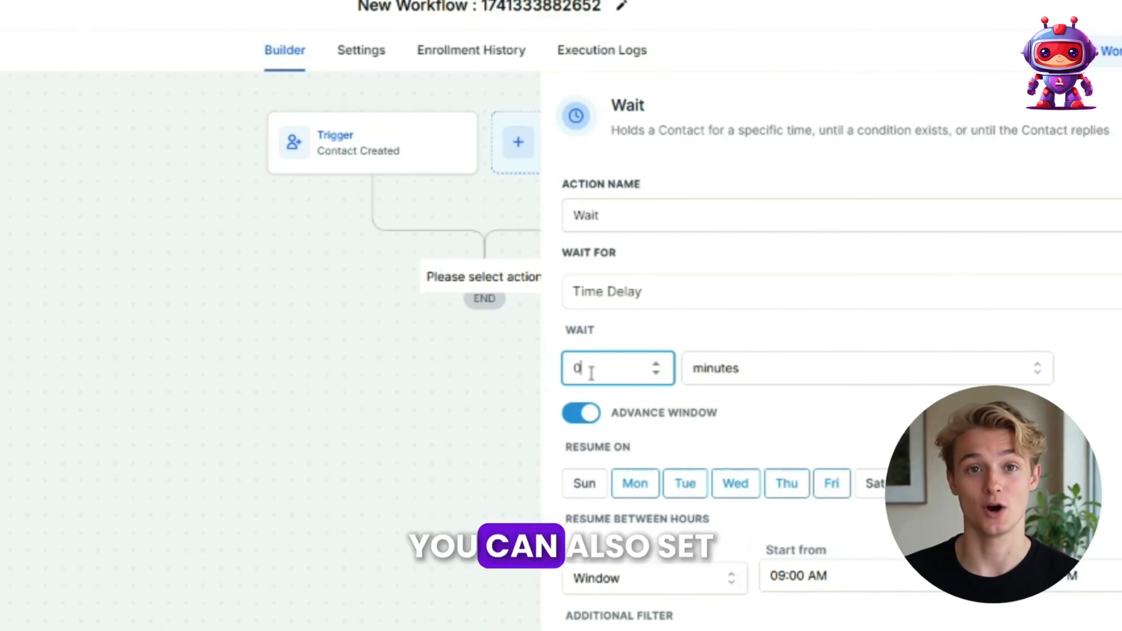
pyautogui.write('1')
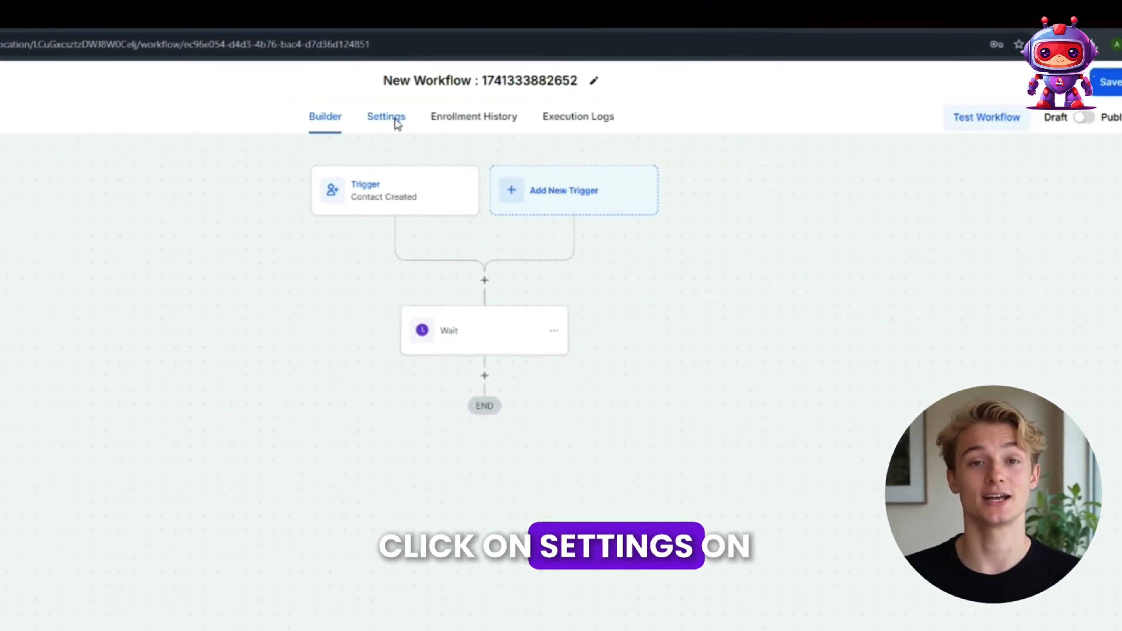
# Step: Restrict the workflow's communication to a specific time window in its settings, with the start time set to 09:00 AM
pyautogui.click(397, 122)
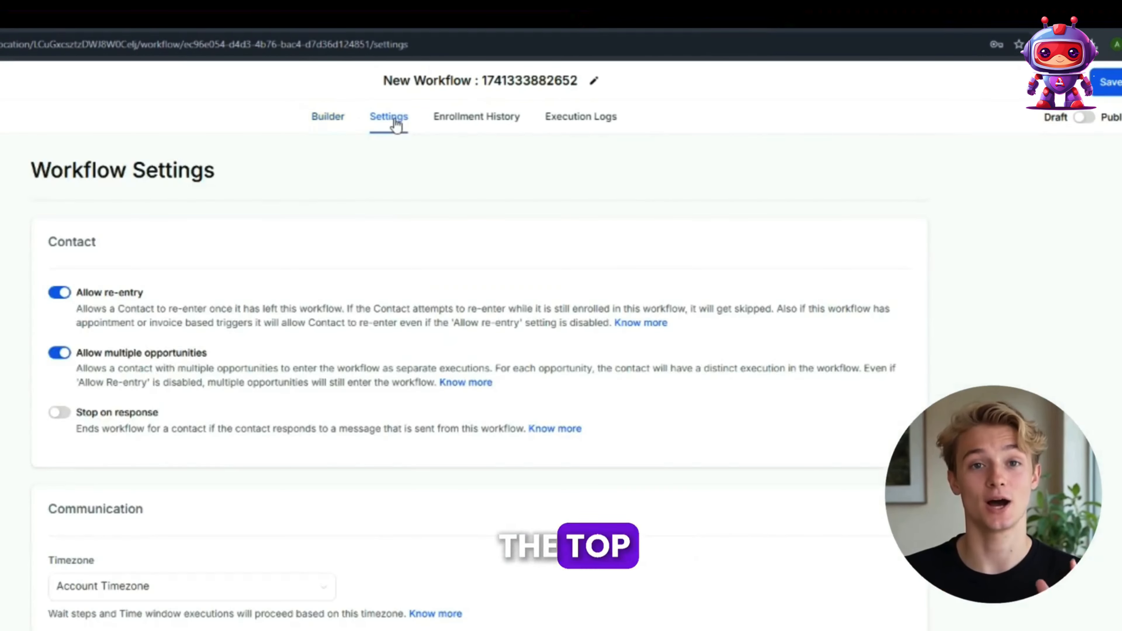
pyautogui.scroll(-3, 316, 464)
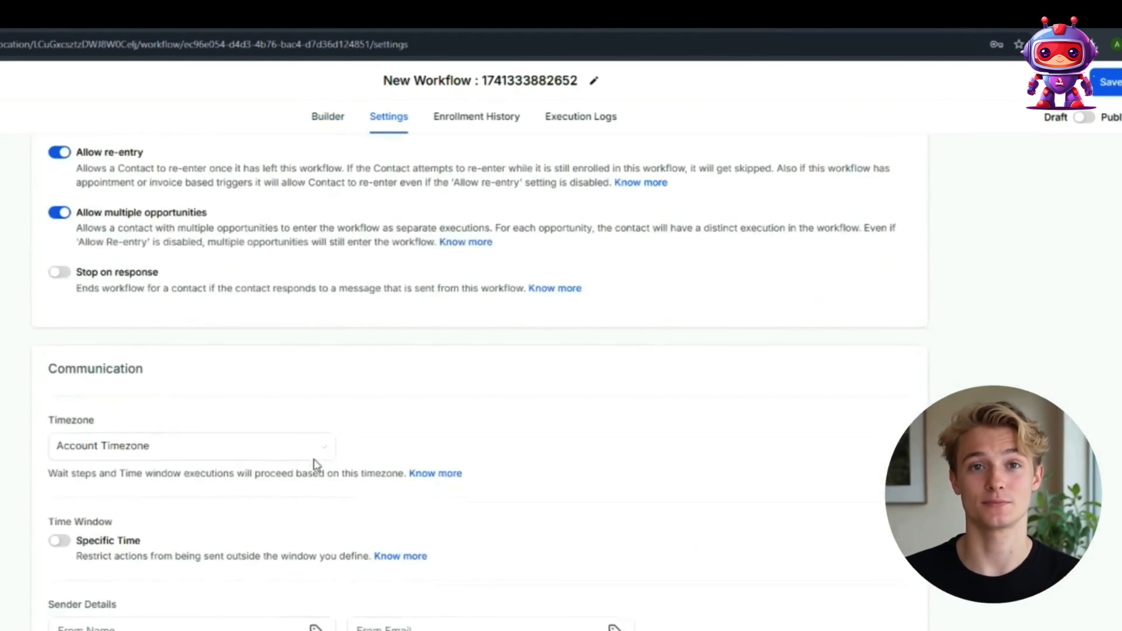
pyautogui.click(58, 547)
pyautogui.scroll(-3, 549, 401)
pyautogui.click(63, 477)
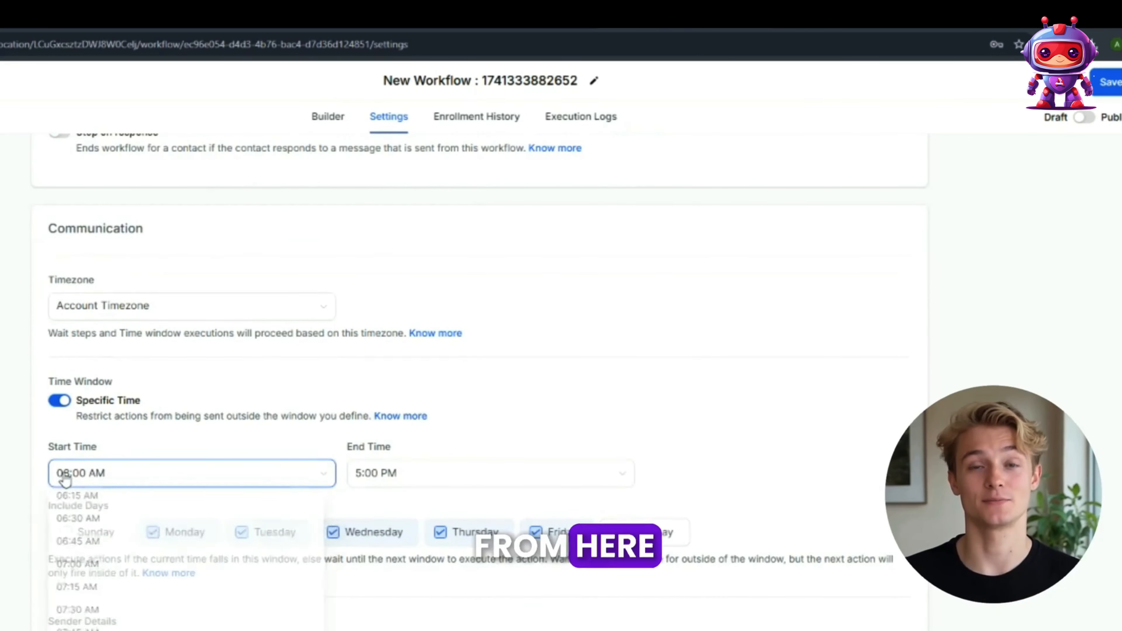
pyautogui.scroll(-3, 132, 564)
pyautogui.click(93, 548)
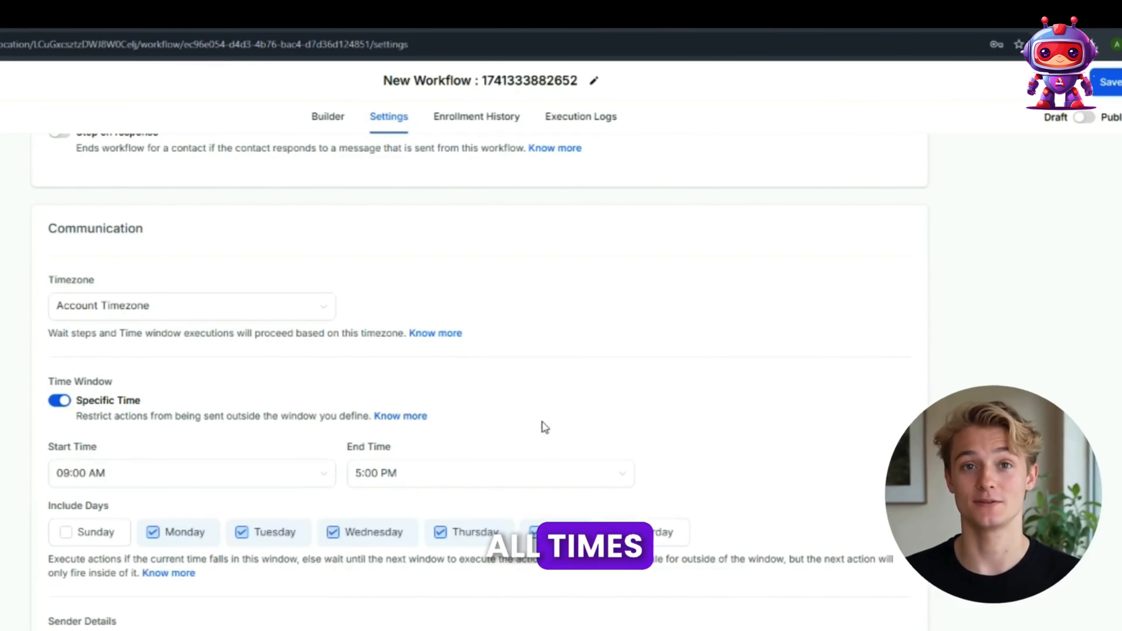
pyautogui.scroll(-1, 426, 524)
pyautogui.scroll(4, 426, 526)
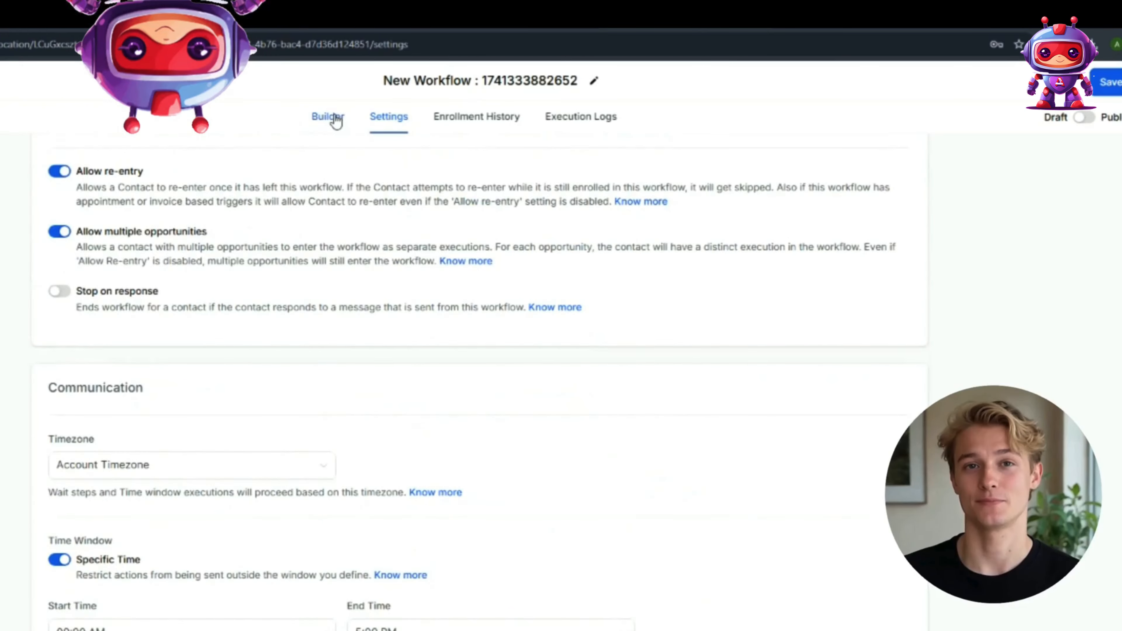
# Step: Return to the workflow builder, add a Drip action after the Wait step and edit its batch size
pyautogui.click(336, 120)
pyautogui.click(484, 377)
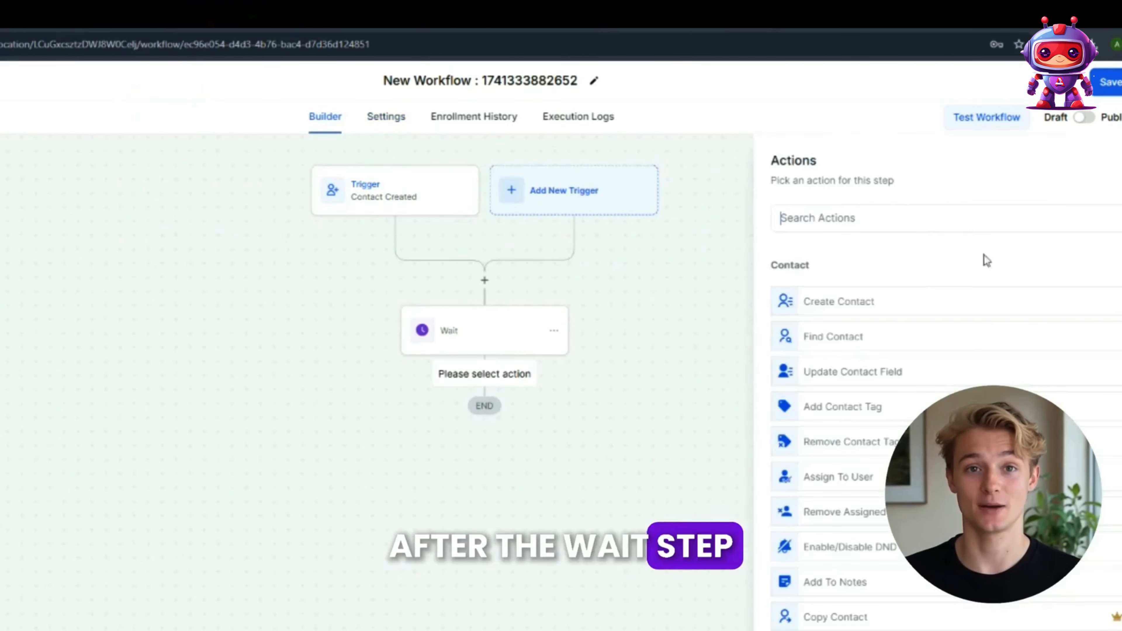
pyautogui.click(889, 221)
pyautogui.write('dri')
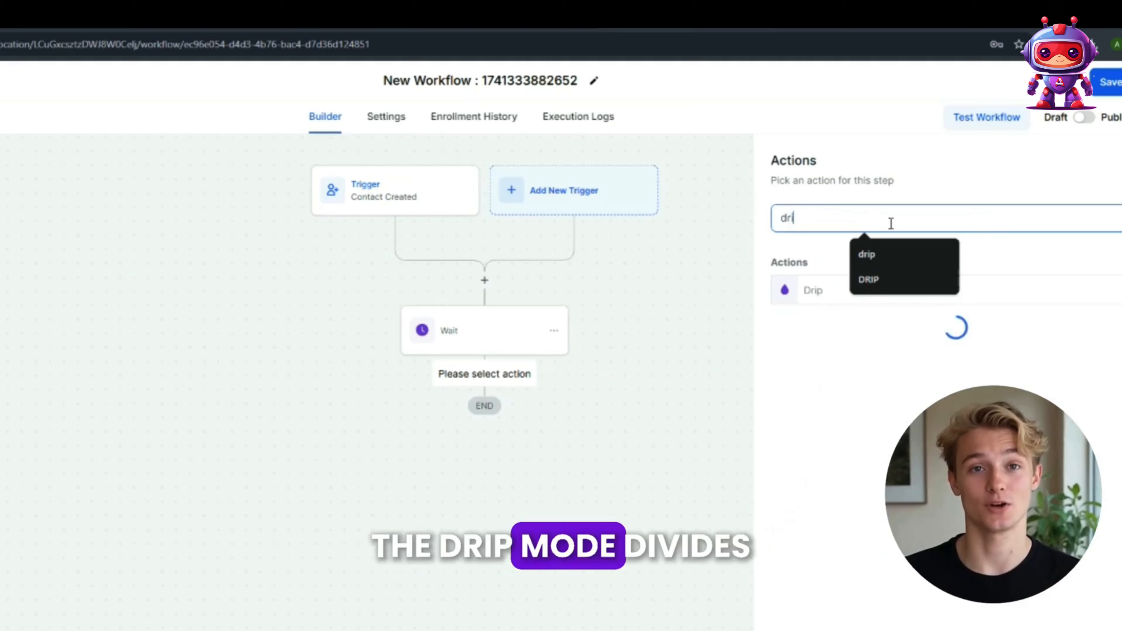
pyautogui.click(812, 288)
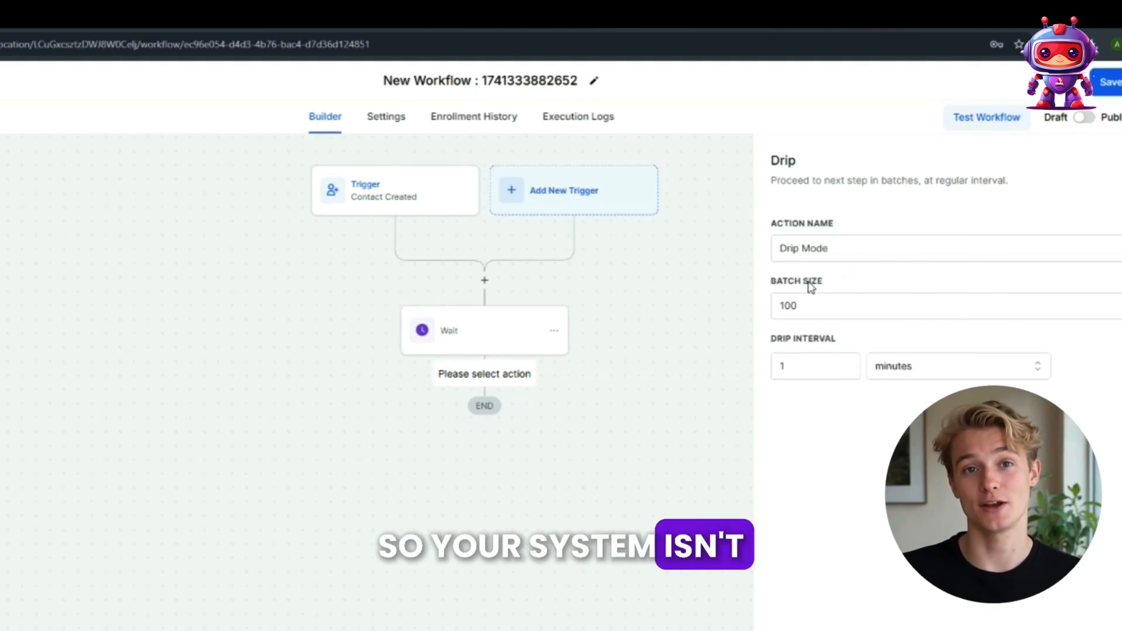
pyautogui.moveTo(804, 303); pyautogui.dragTo(749, 303)
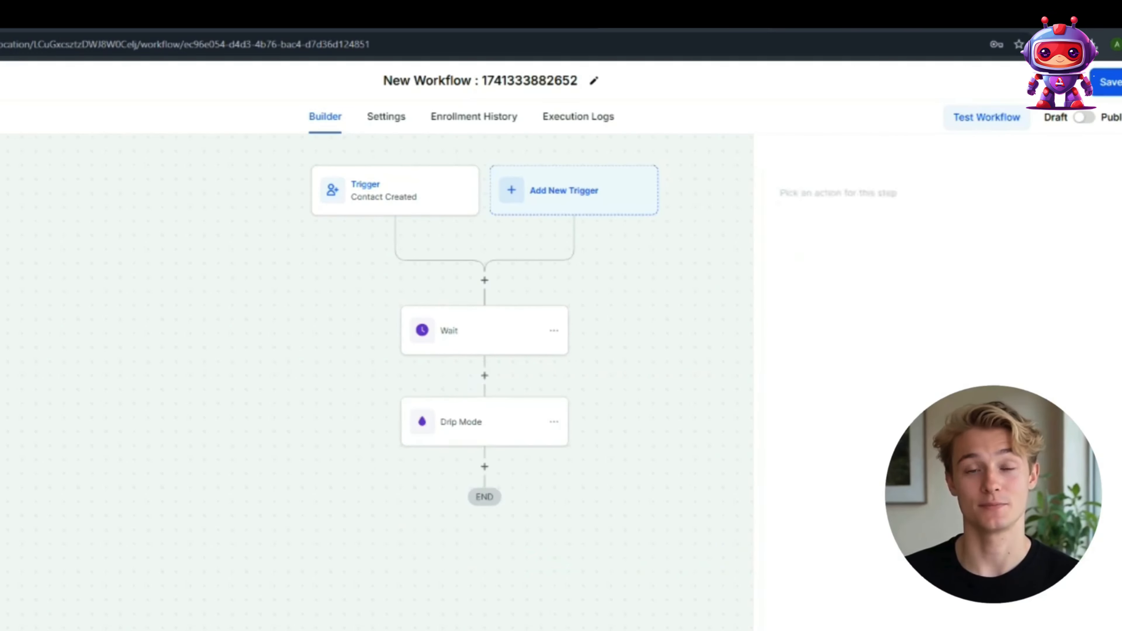
# Step: Add a Make AI Call action after Drip Mode, entering "Assistant ID 33234" as the assistant ID and filling in the number pool ID
pyautogui.scroll(-3, 684, 411)
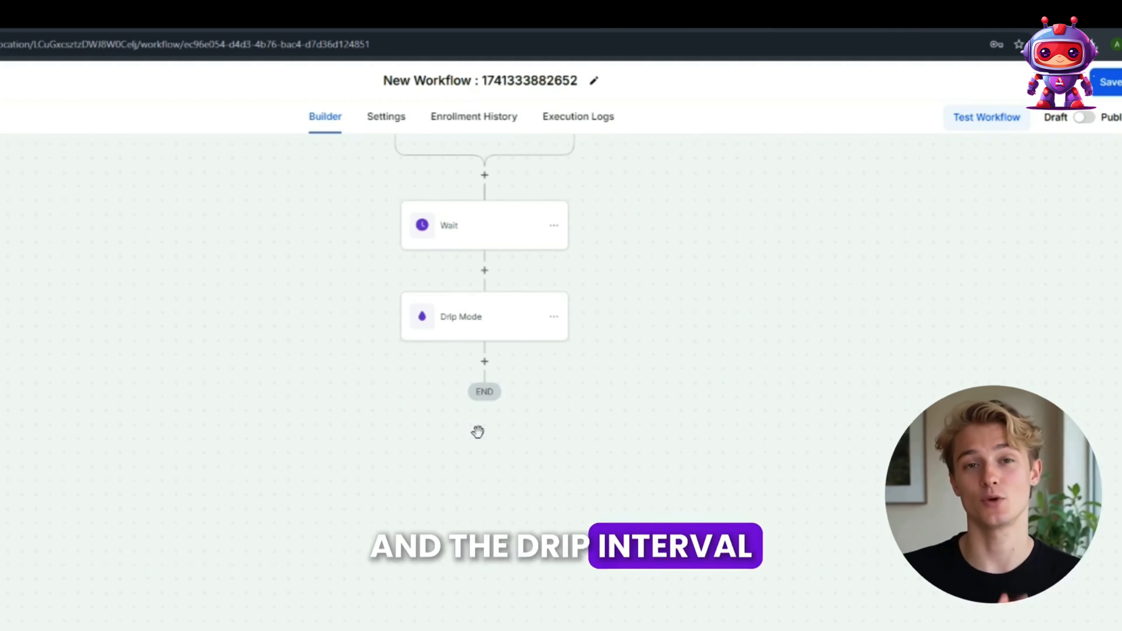
pyautogui.moveTo(486, 311); pyautogui.dragTo(484, 316)
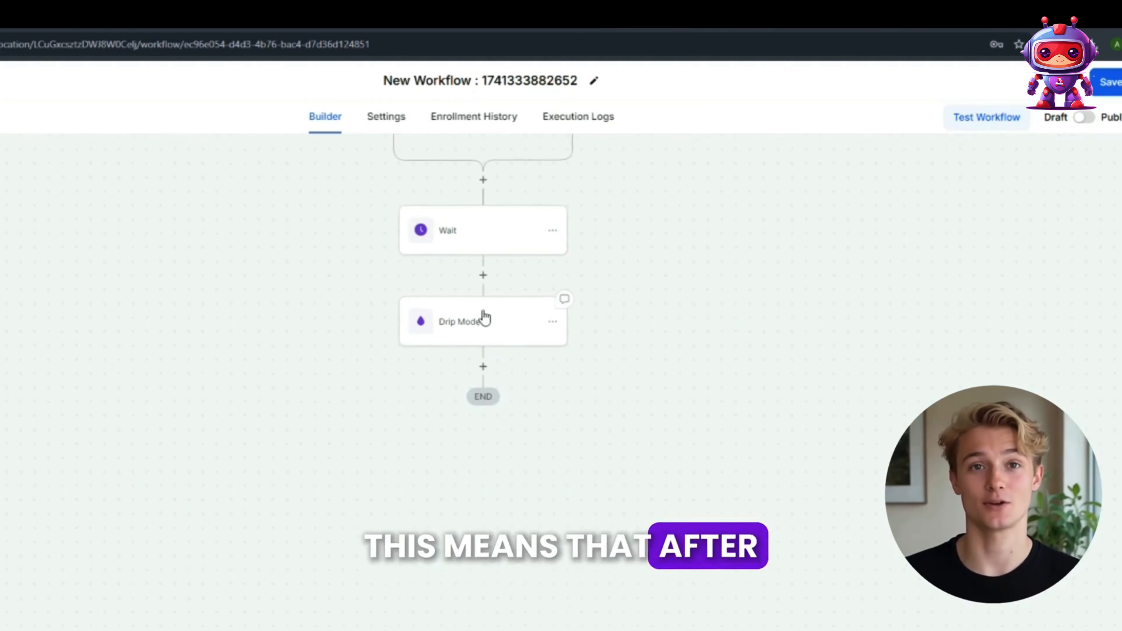
pyautogui.click(484, 368)
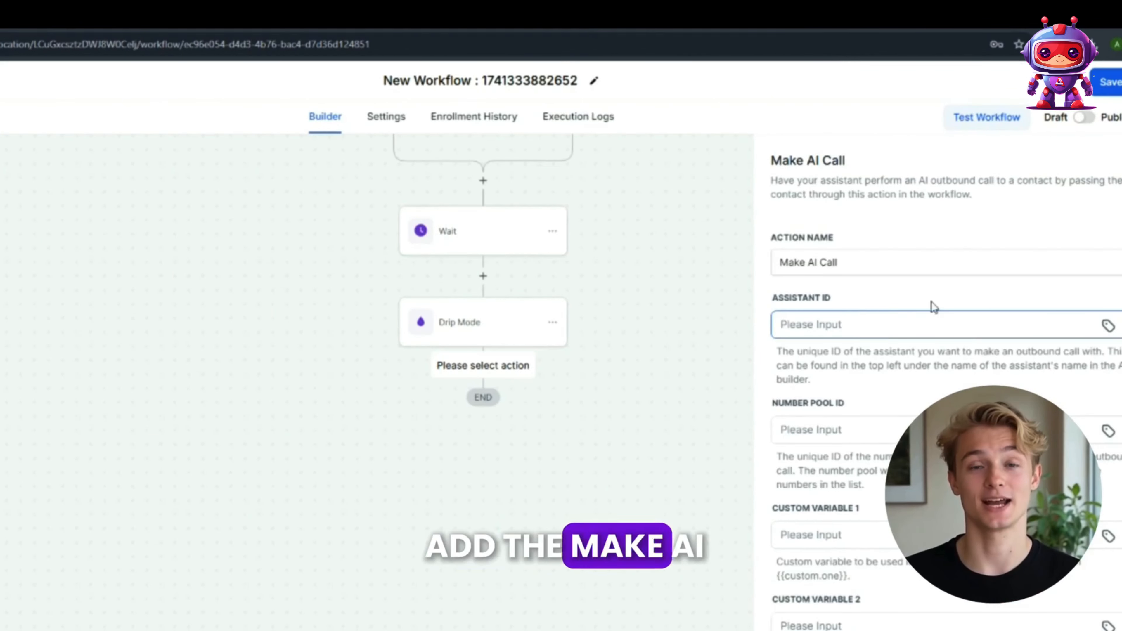
pyautogui.scroll(-6, 940, 353)
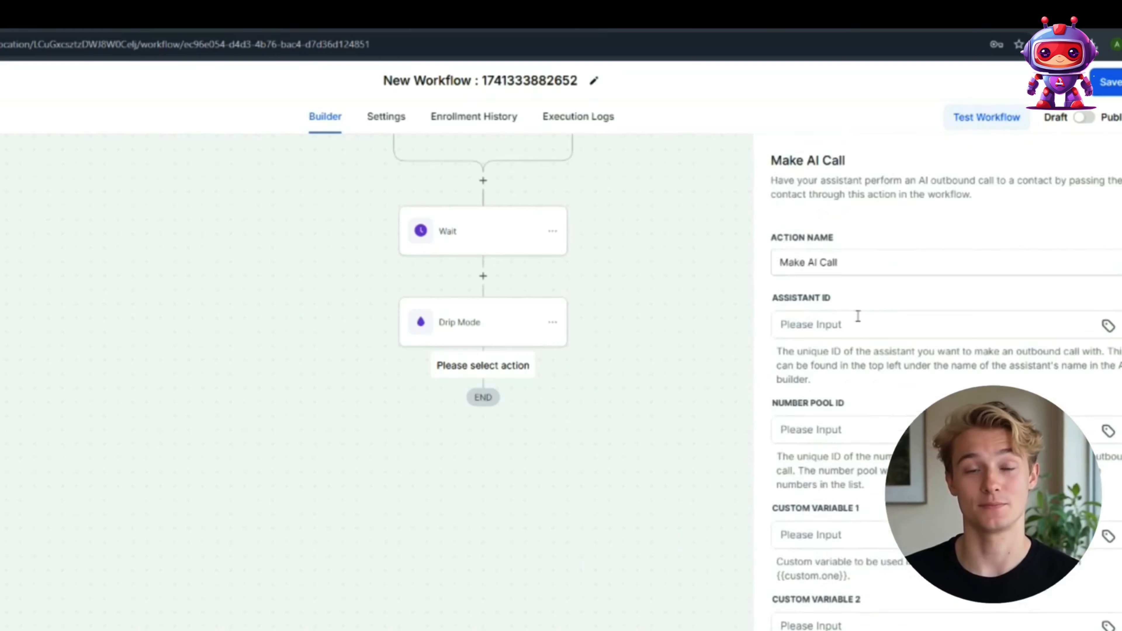
pyautogui.click(856, 320)
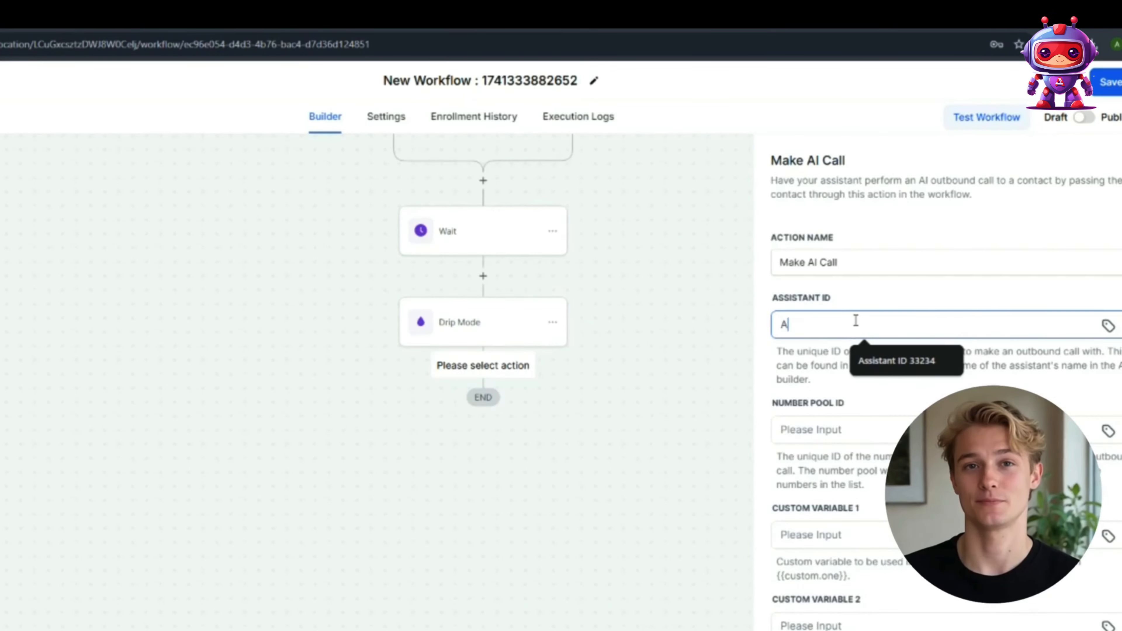
pyautogui.write('Assi')
pyautogui.click(924, 362)
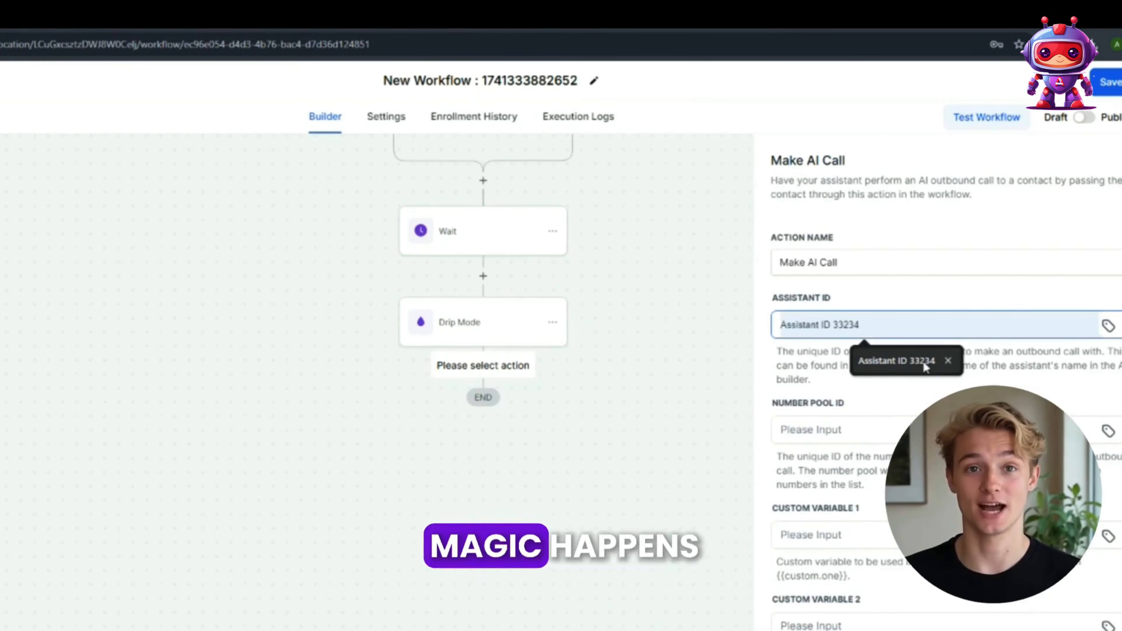
pyautogui.click(885, 430)
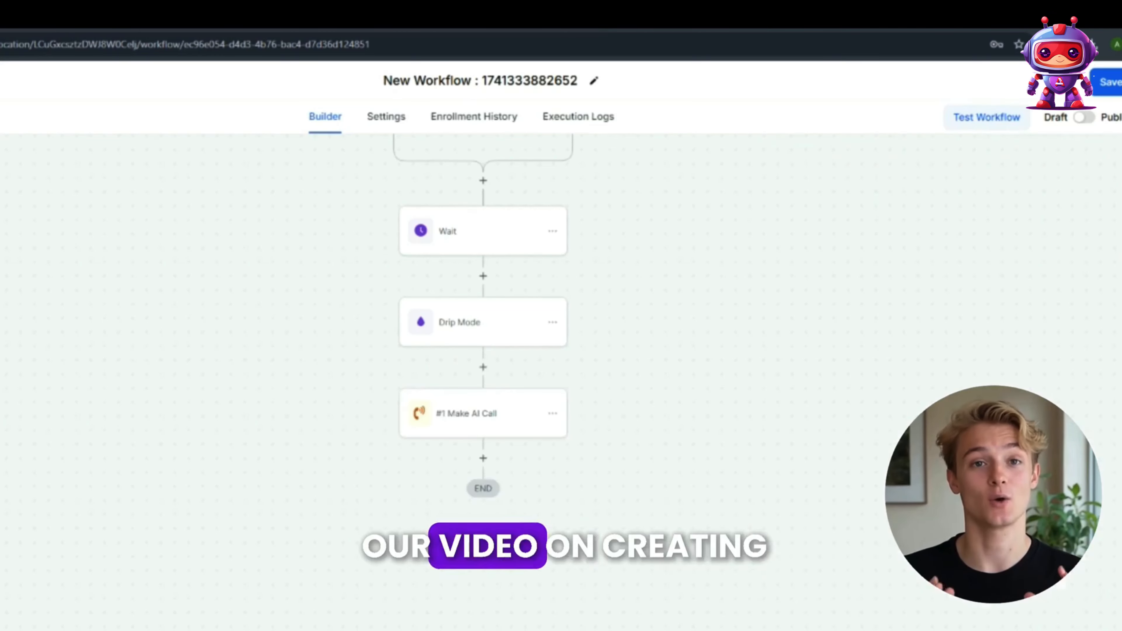
# Step: Rename the workflow as "Leads AI Outreach" and switch it from draft to published
pyautogui.scroll(3, 648, 468)
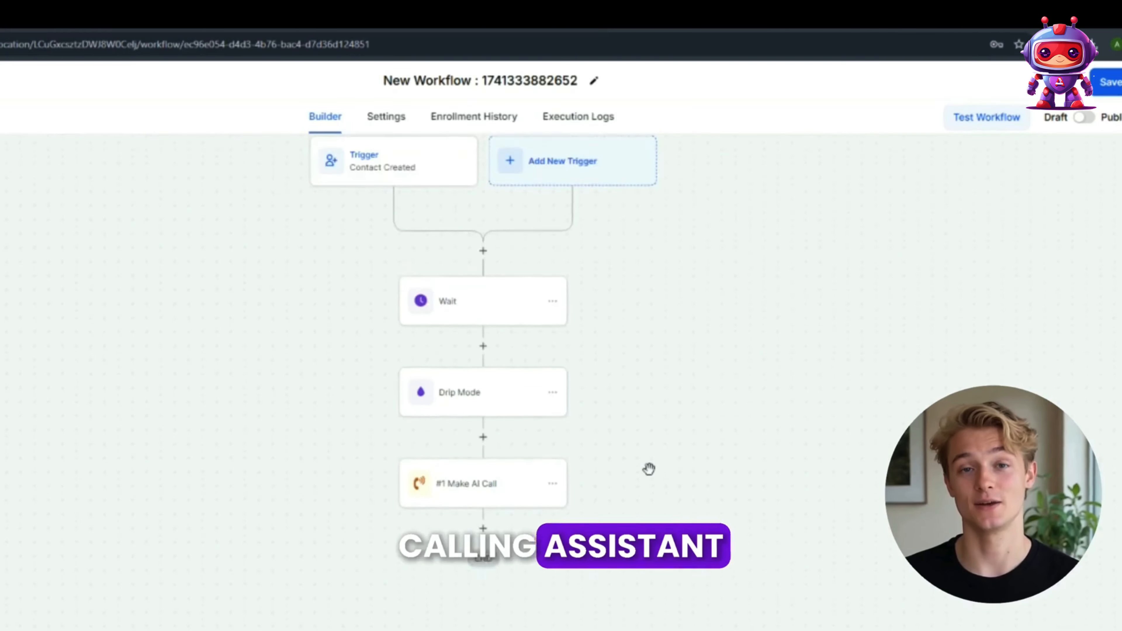
pyautogui.scroll(-1, 648, 469)
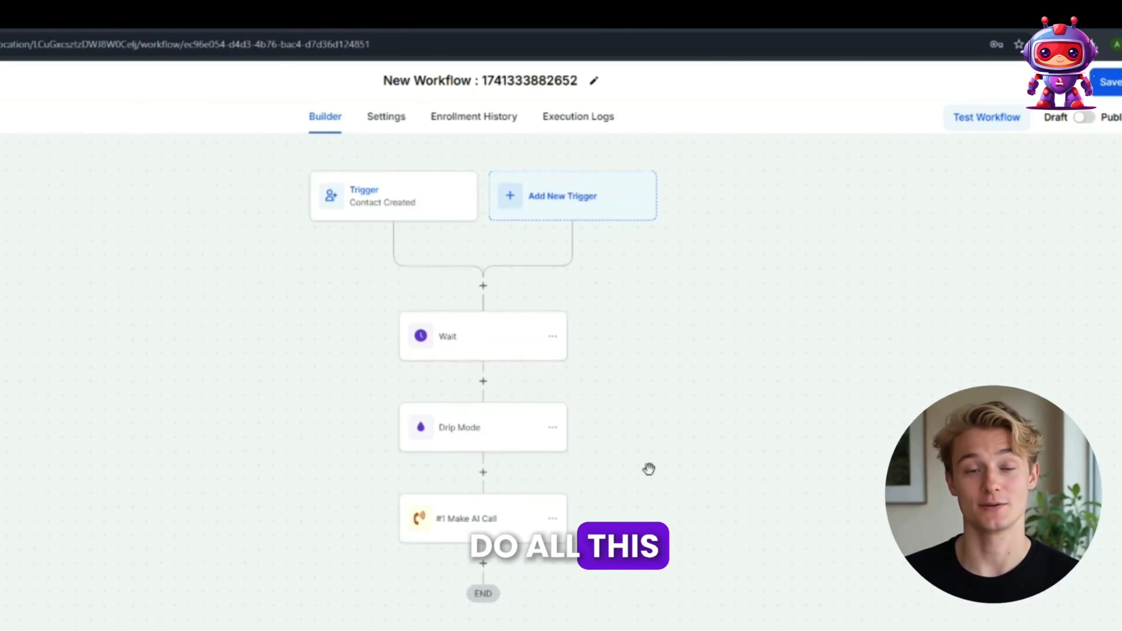
pyautogui.tripleClick(463, 82)
pyautogui.write('Leads')
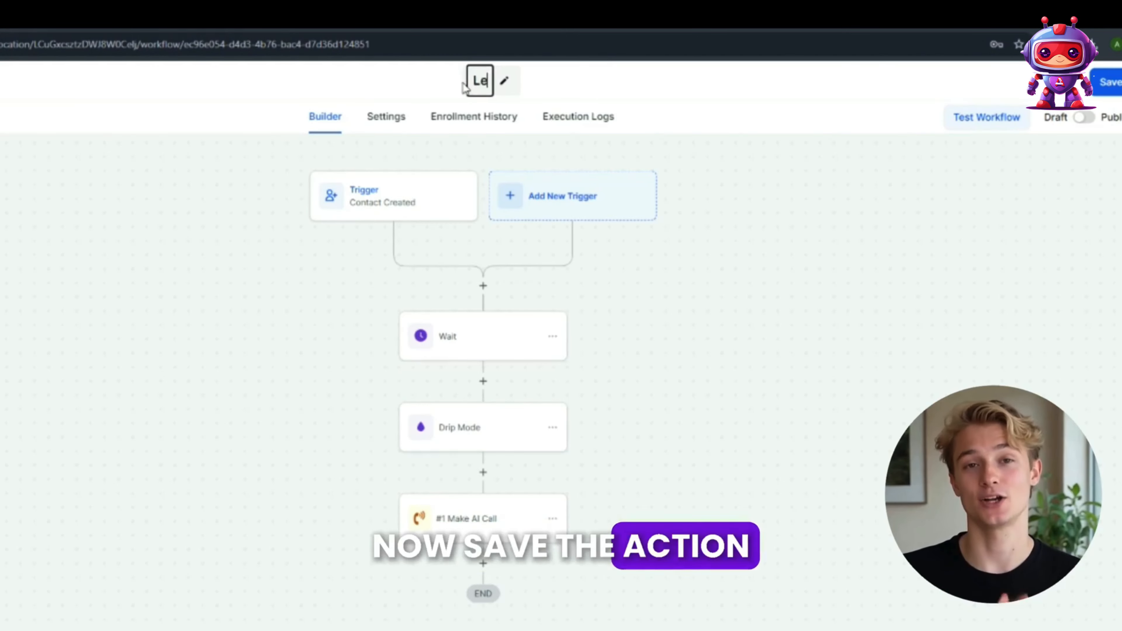
pyautogui.write(' AI Ou')
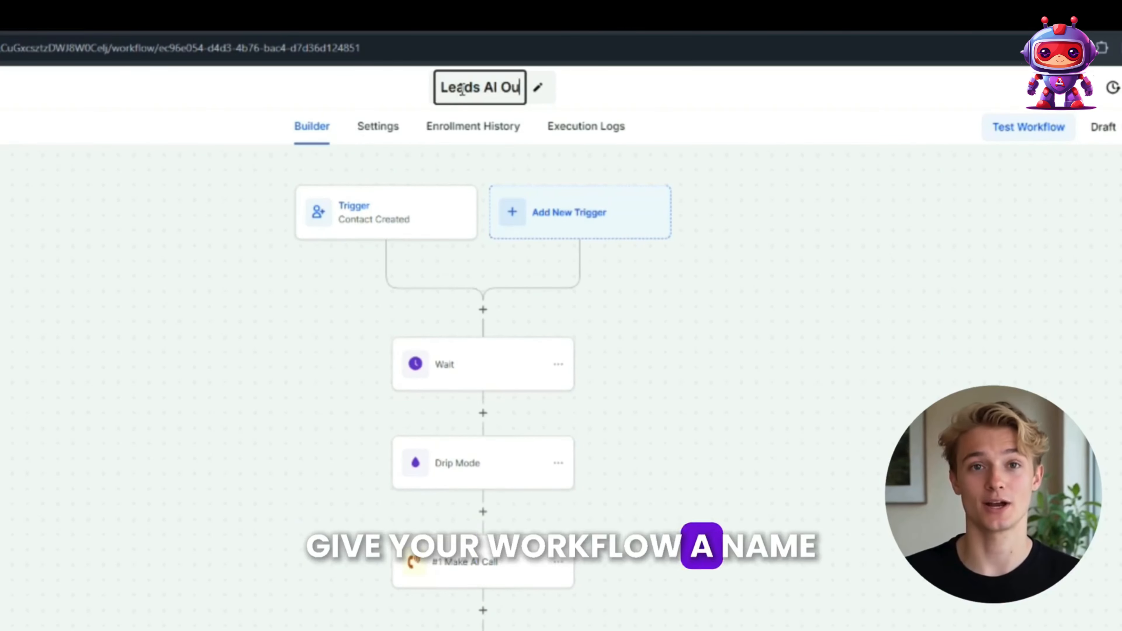
pyautogui.write('treach')
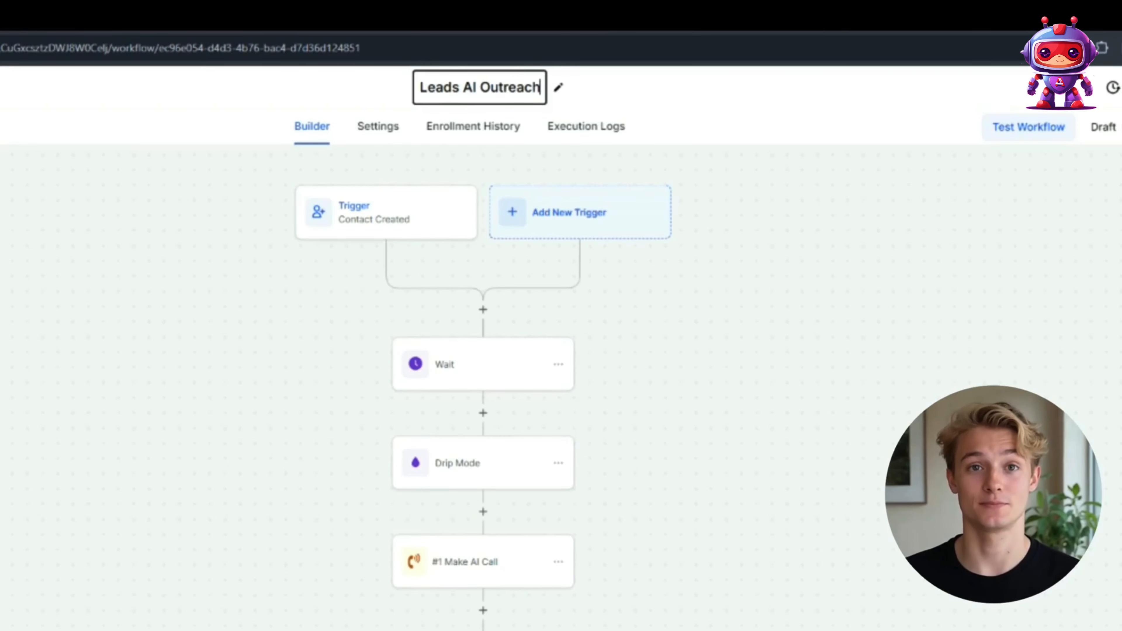
pyautogui.press('Return')
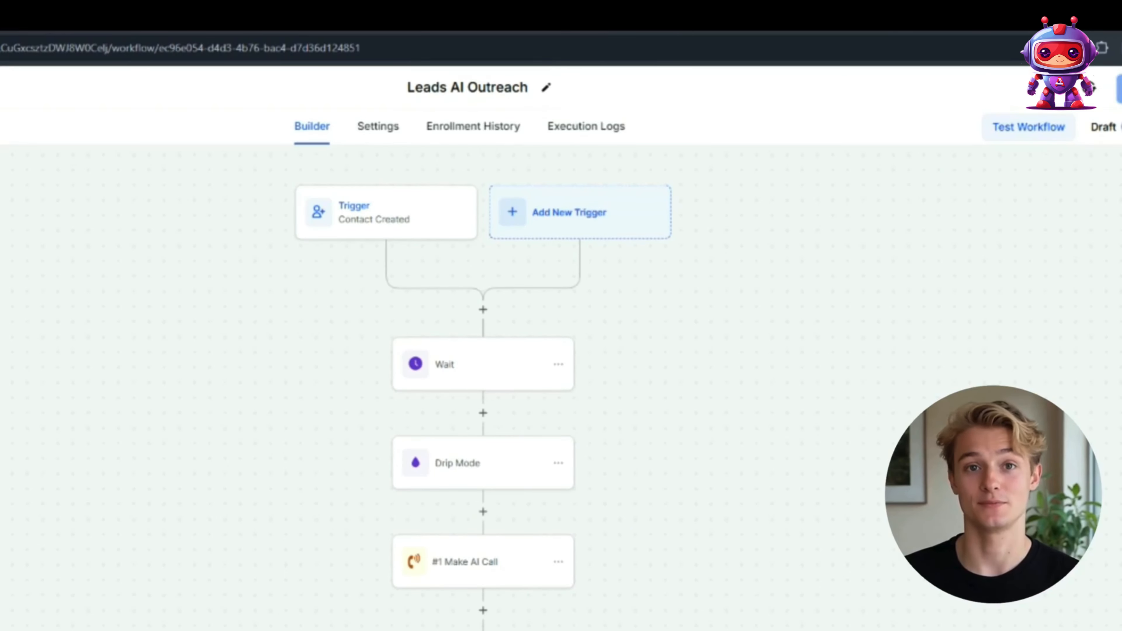
pyautogui.click(1042, 133)
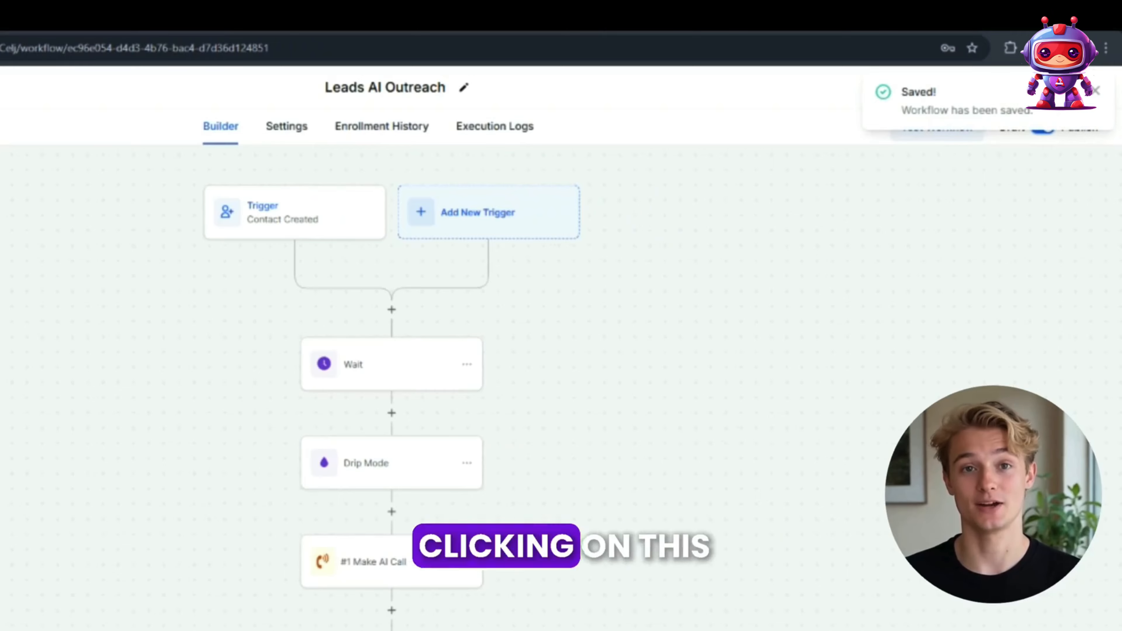
# Step: Leave the workflow, start a Contacts import from the contacts list, upload Leads List.csv and proceed to column mapping
pyautogui.click(26, 72)
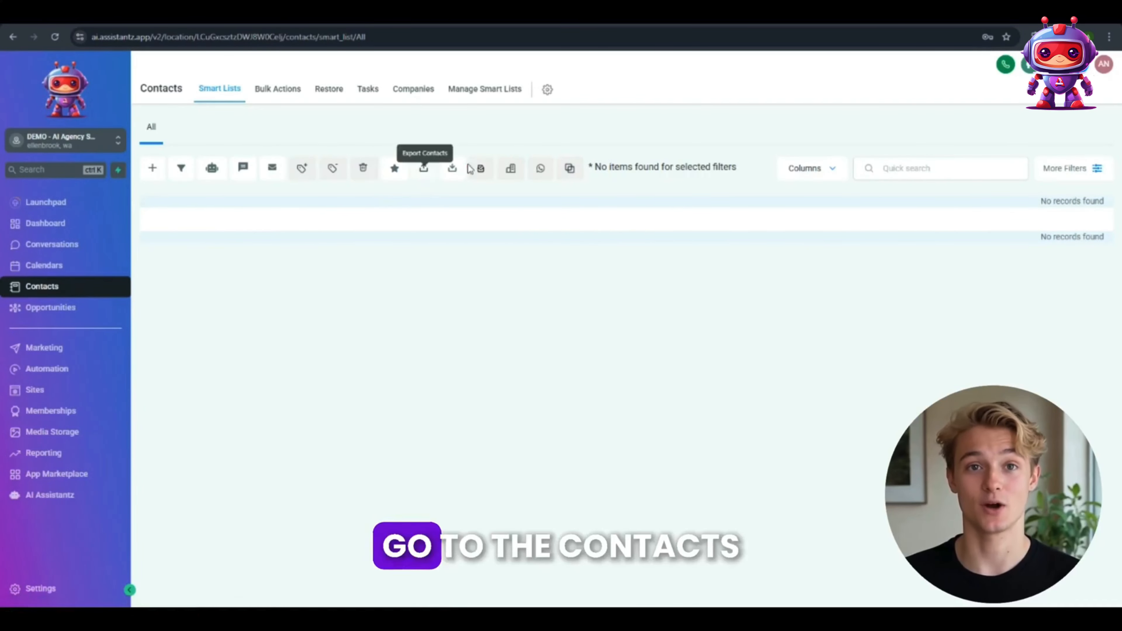
pyautogui.click(453, 170)
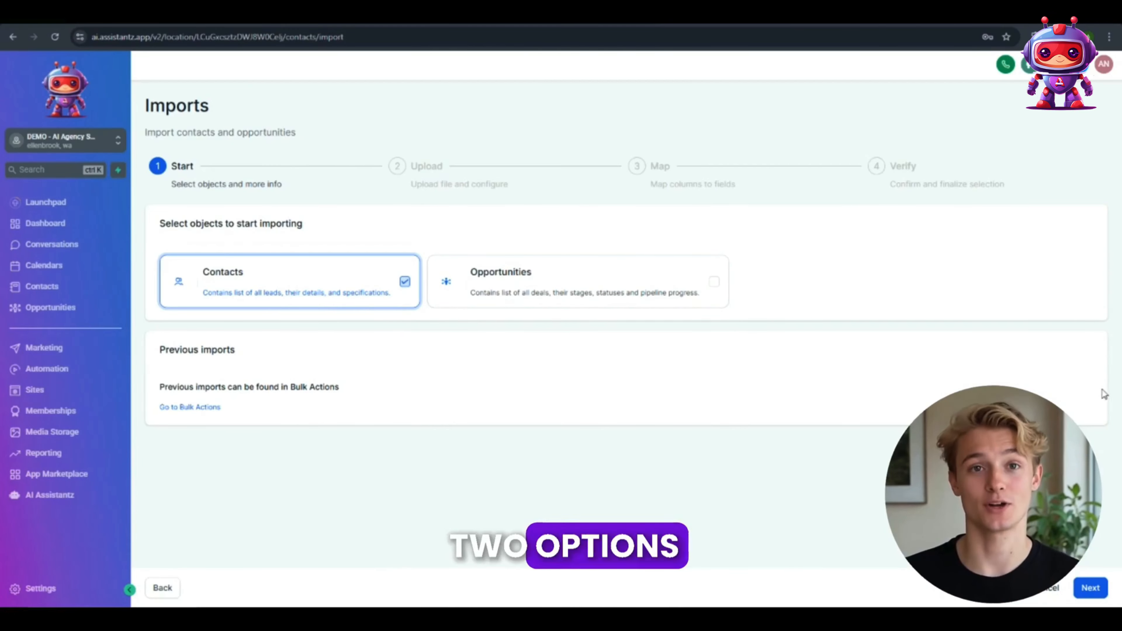
pyautogui.click(1090, 589)
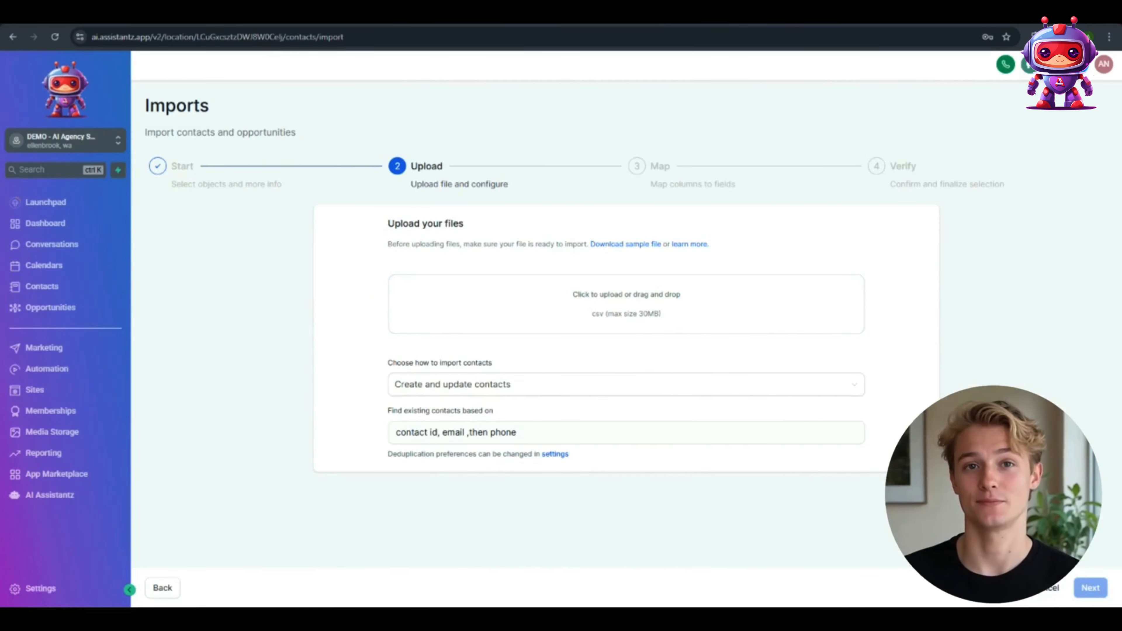
pyautogui.moveTo(939, 325); pyautogui.dragTo(559, 300)
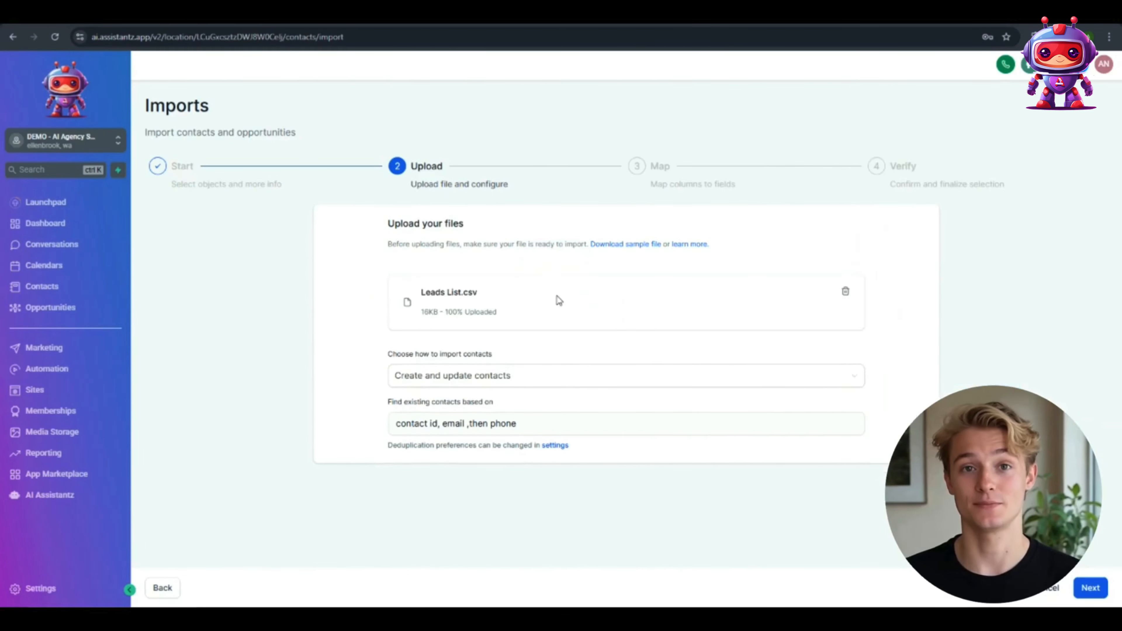
pyautogui.click(1095, 592)
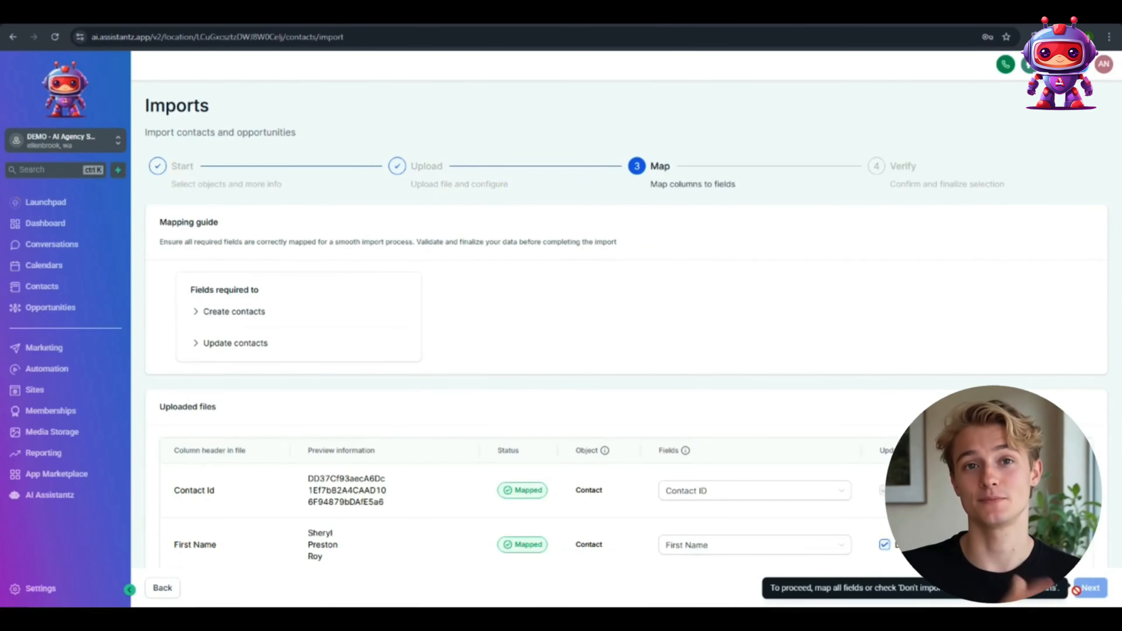
# Step: Map the unmapped Phone 1 column of the uploaded file to the Phone field
pyautogui.scroll(-5, 595, 393)
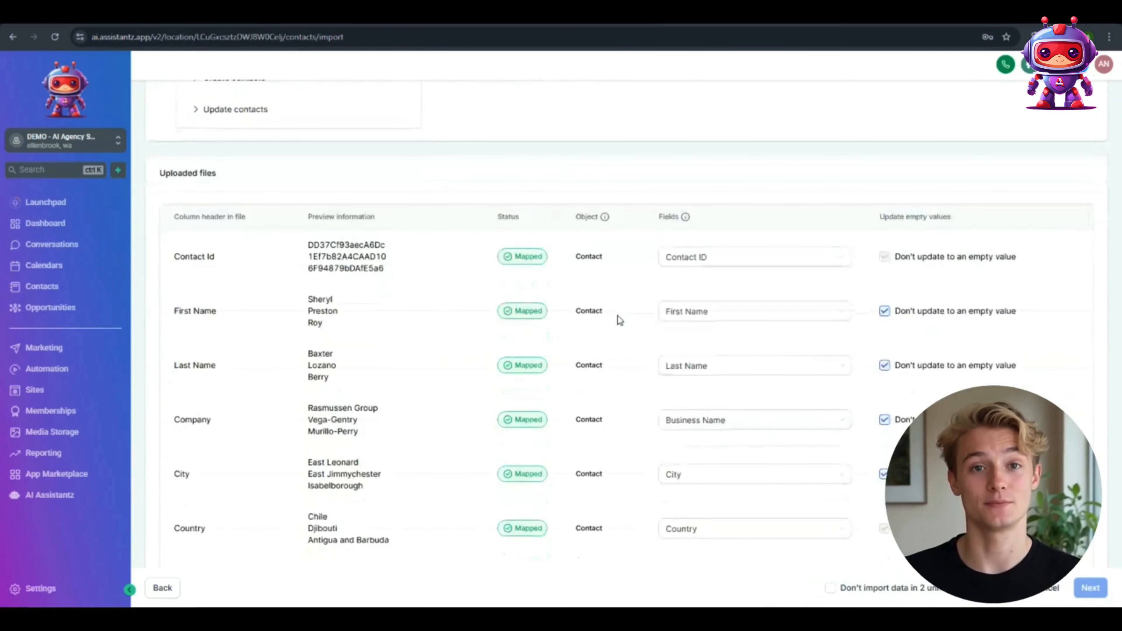
pyautogui.scroll(-5, 619, 320)
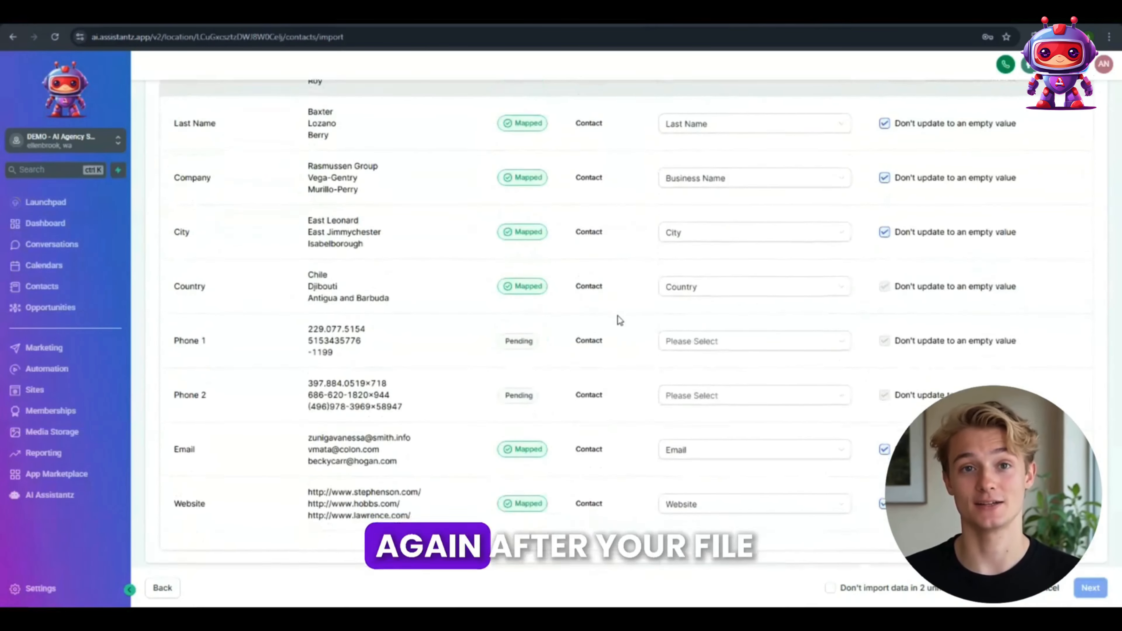
pyautogui.click(771, 339)
pyautogui.scroll(-2, 707, 424)
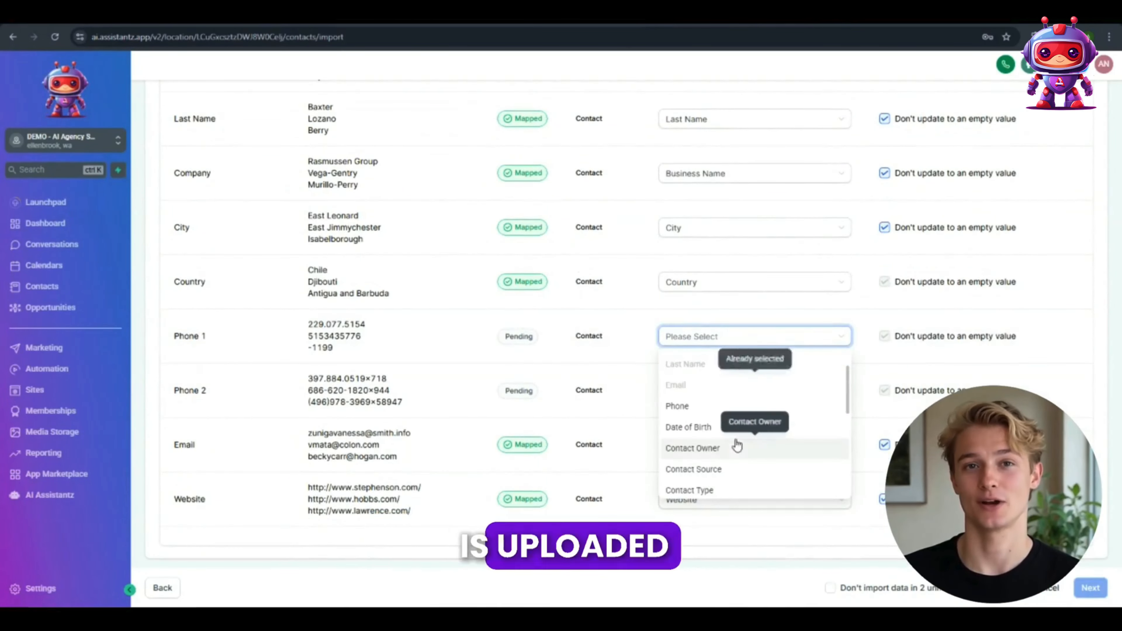
pyautogui.click(686, 406)
# Step: Map the Phone 2 column to the Additional Phones field, check the mappings and proceed to import verification
pyautogui.click(752, 391)
pyautogui.scroll(-3, 747, 487)
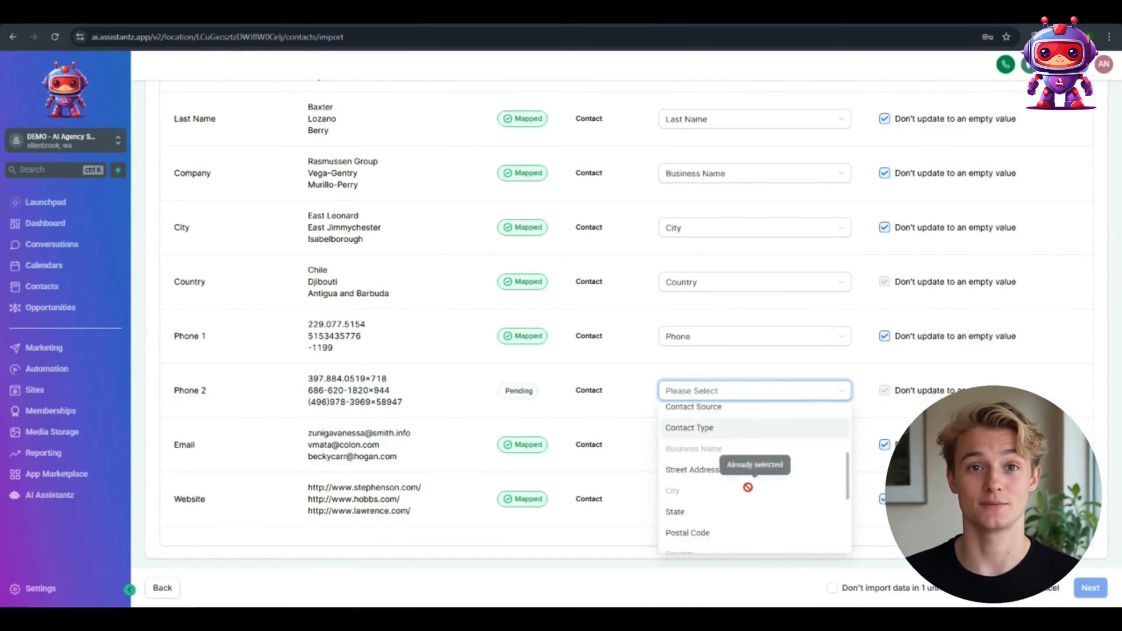
pyautogui.scroll(-5, 748, 487)
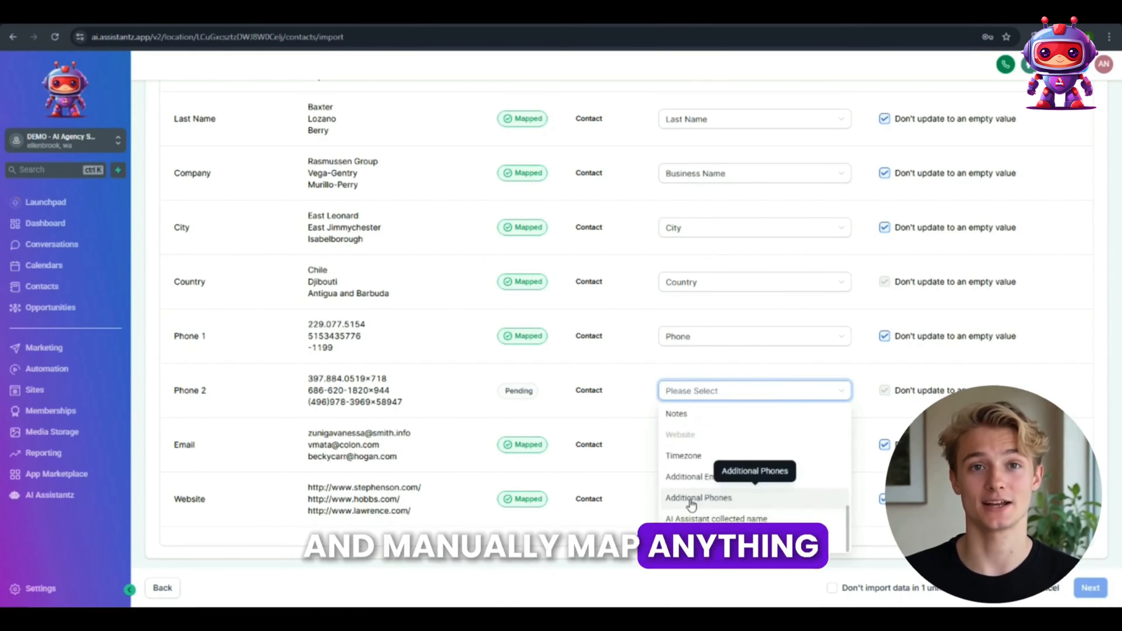
pyautogui.click(691, 498)
pyautogui.scroll(5, 707, 361)
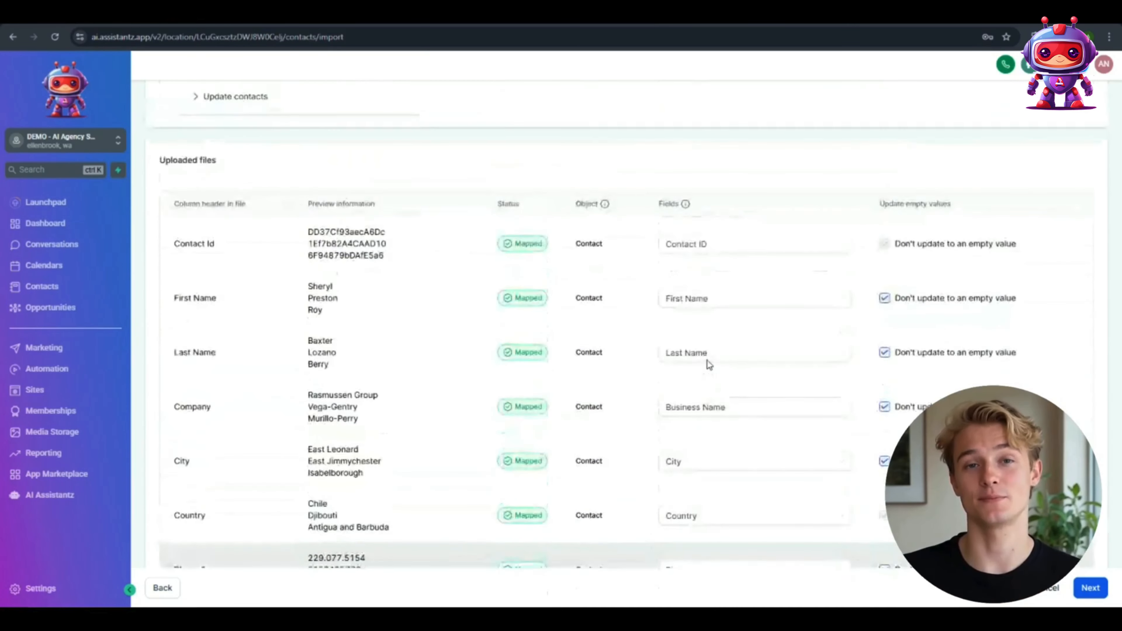
pyautogui.scroll(-5, 751, 389)
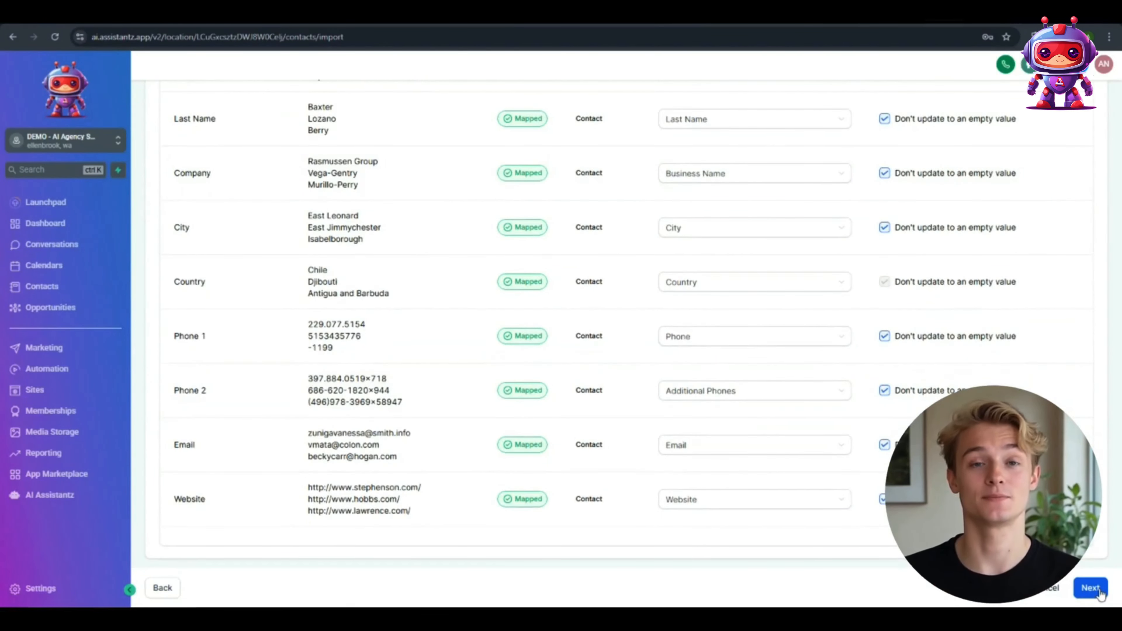
pyautogui.click(1090, 588)
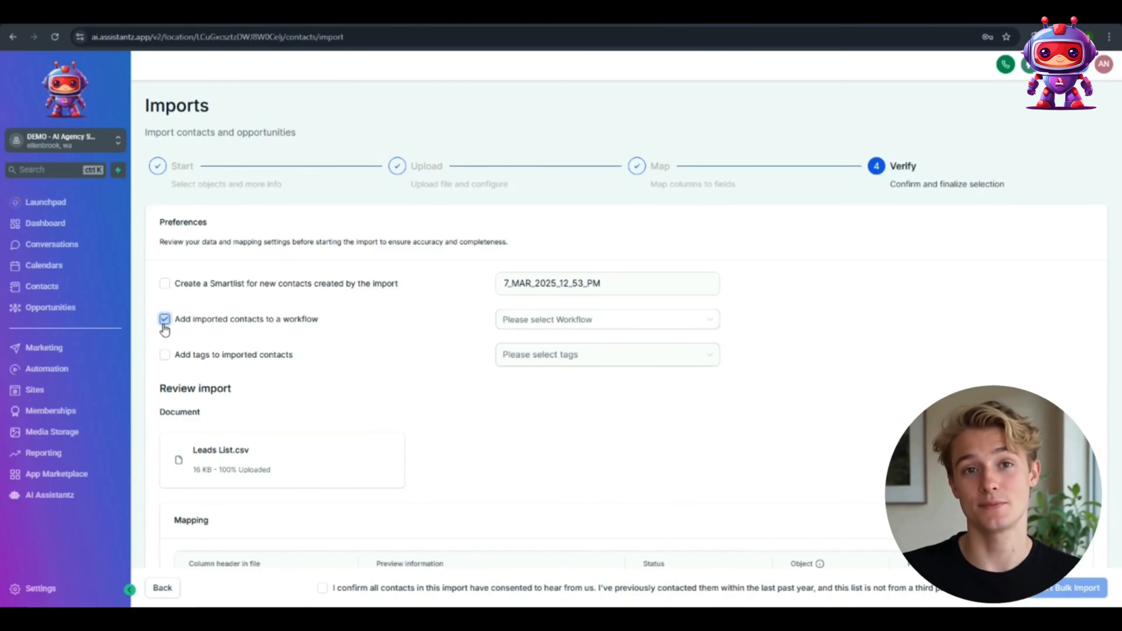
# Step: Set the import to add the imported contacts to the Leads AI Outreach workflow
pyautogui.click(624, 320)
pyautogui.scroll(-1, 599, 437)
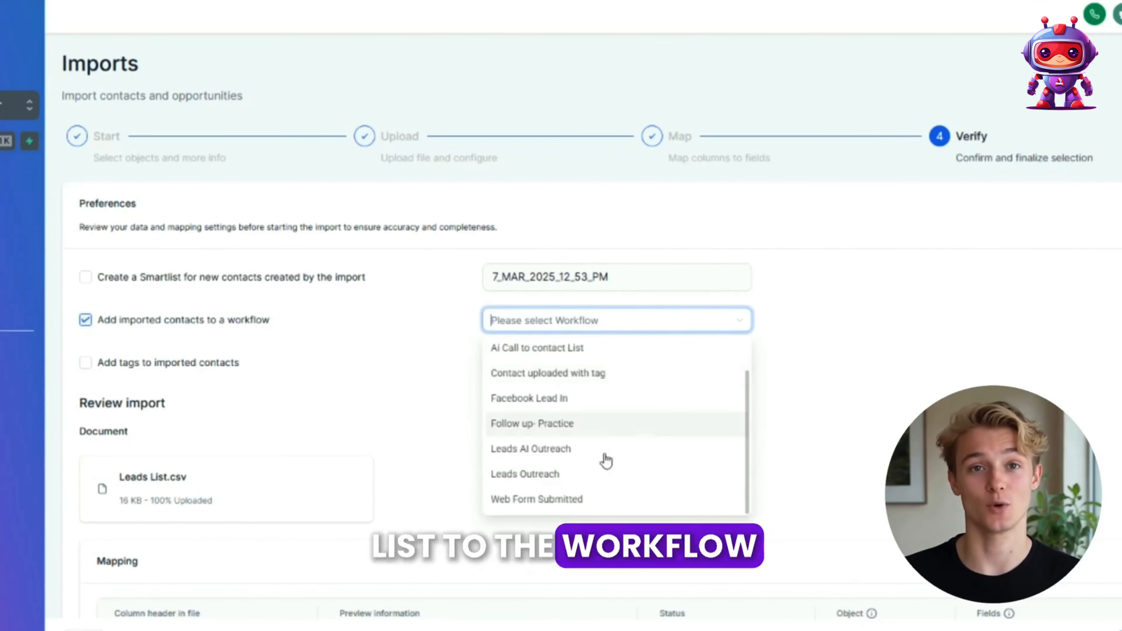
pyautogui.click(545, 453)
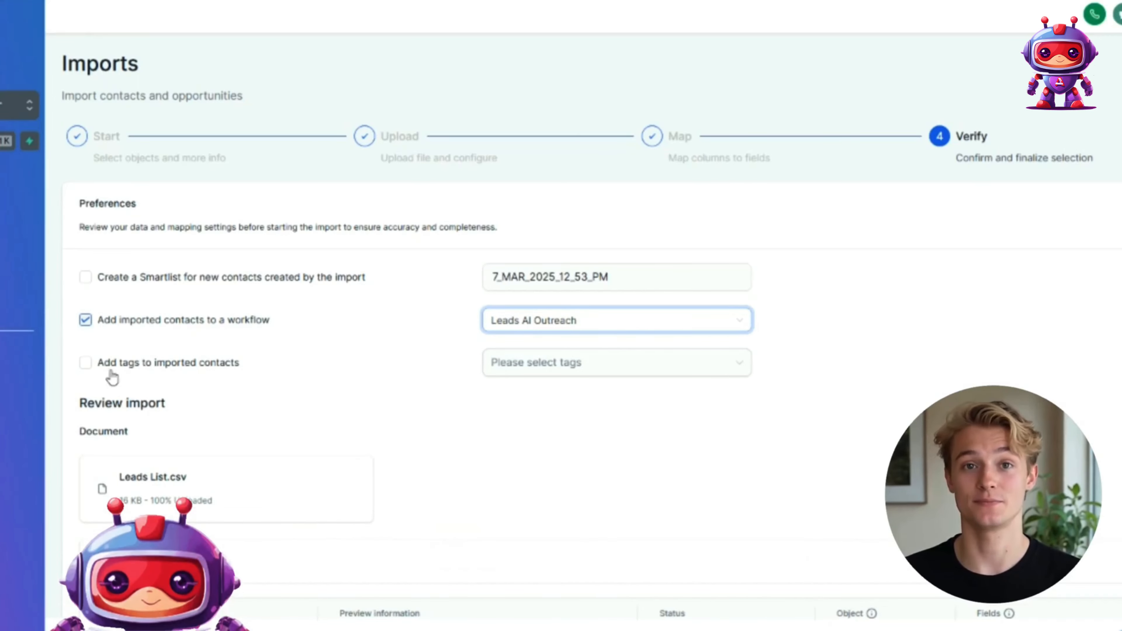
# Step: Enable tagging of the imported contacts and select the dbr tag
pyautogui.click(87, 365)
pyautogui.click(603, 362)
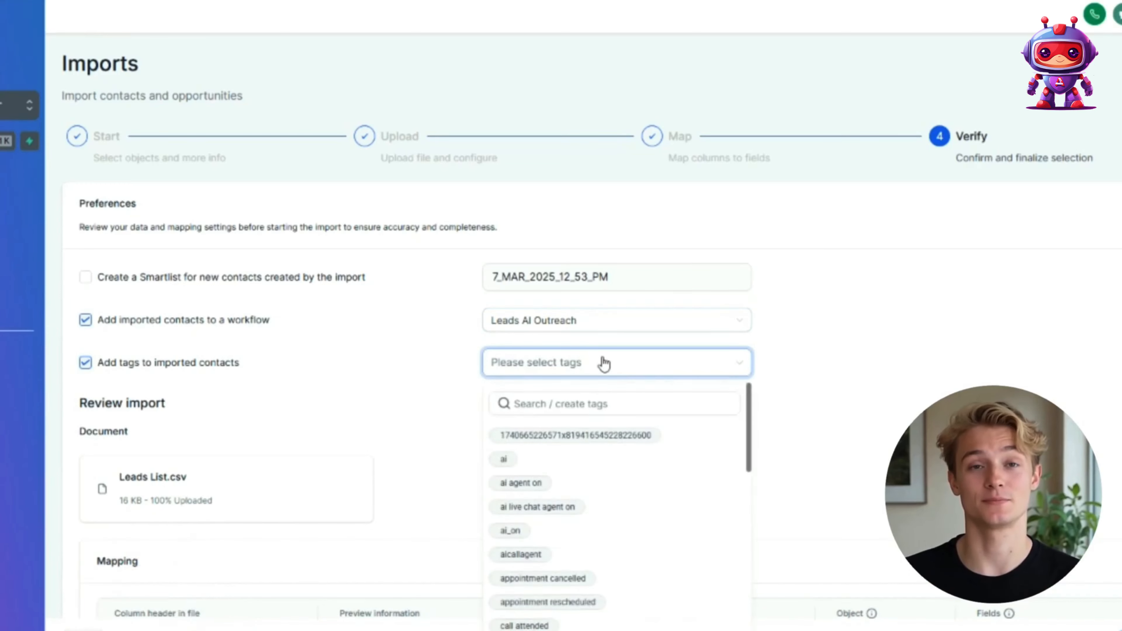
pyautogui.write('dbr')
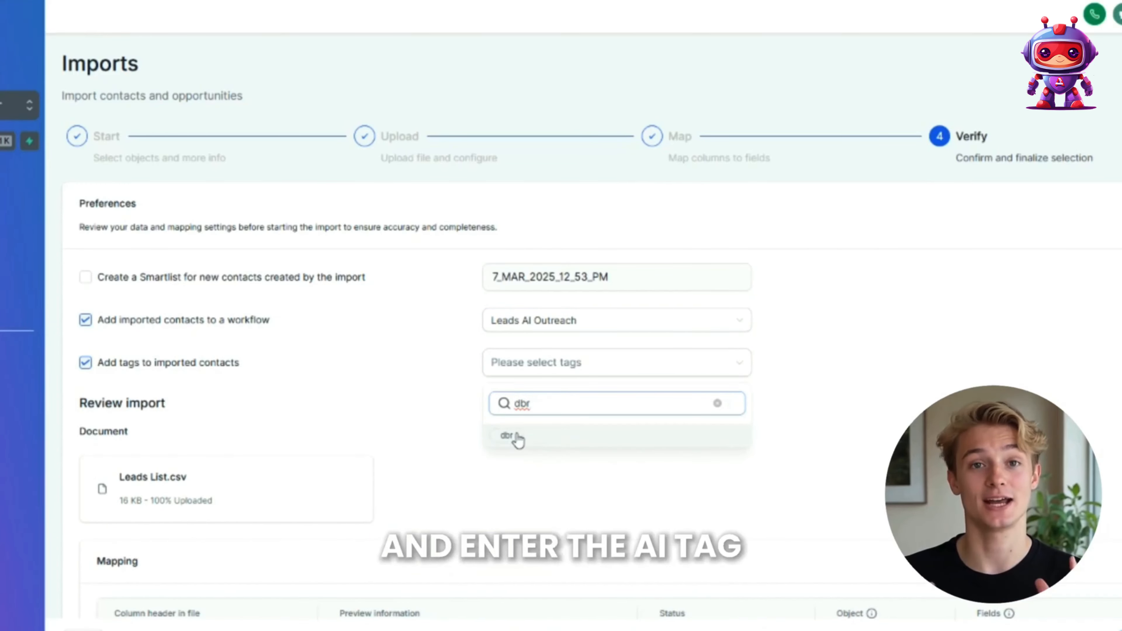
pyautogui.click(512, 435)
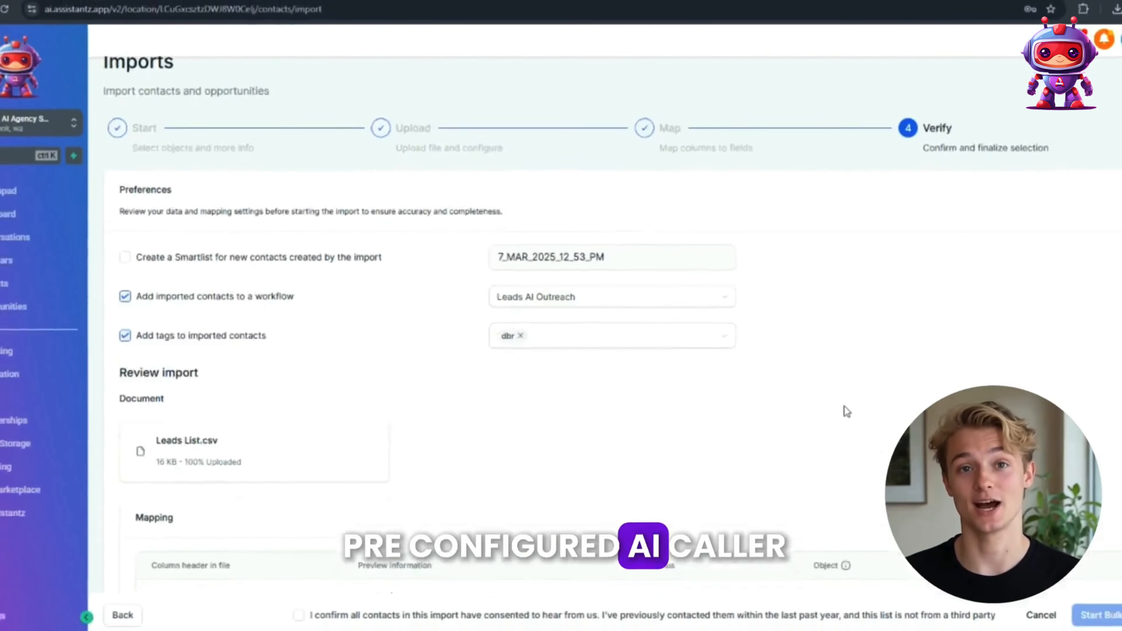
# Step: Review the mapping, confirm that all contacts in the import have consented to be contacted, and start the bulk import
pyautogui.scroll(-10, 818, 397)
pyautogui.scroll(-3, 820, 308)
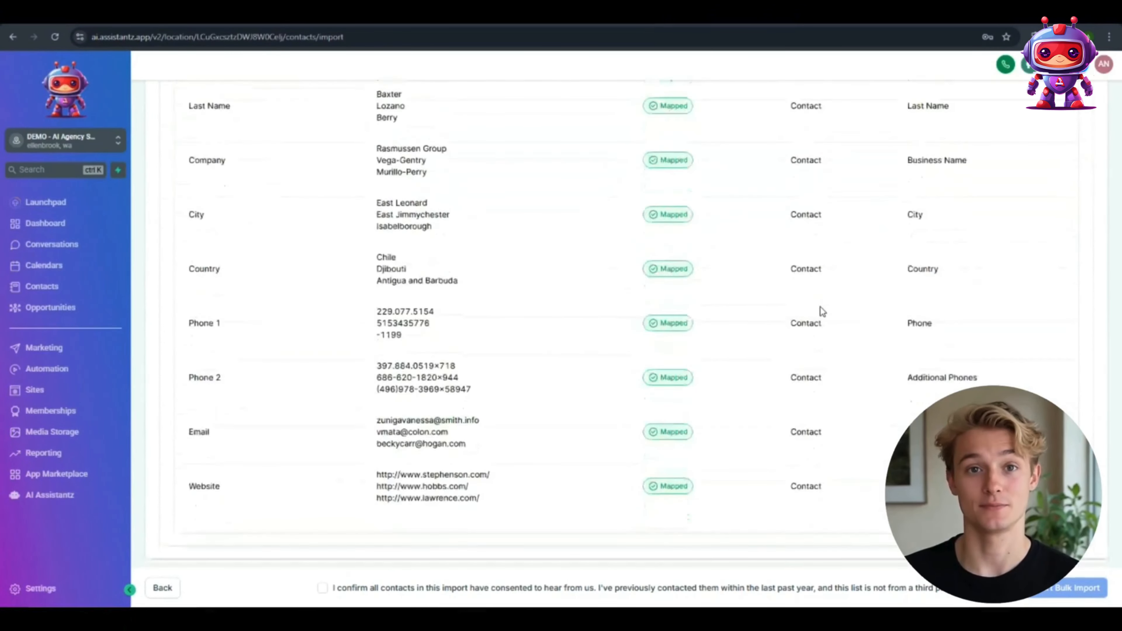
pyautogui.click(322, 588)
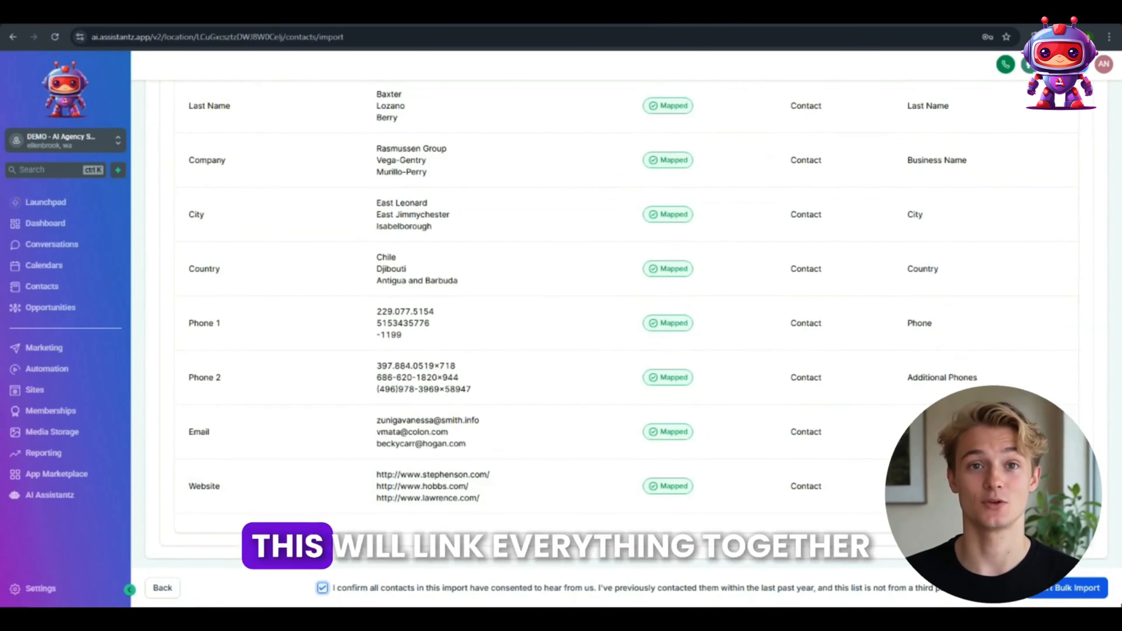
pyautogui.scroll(13, 587, 416)
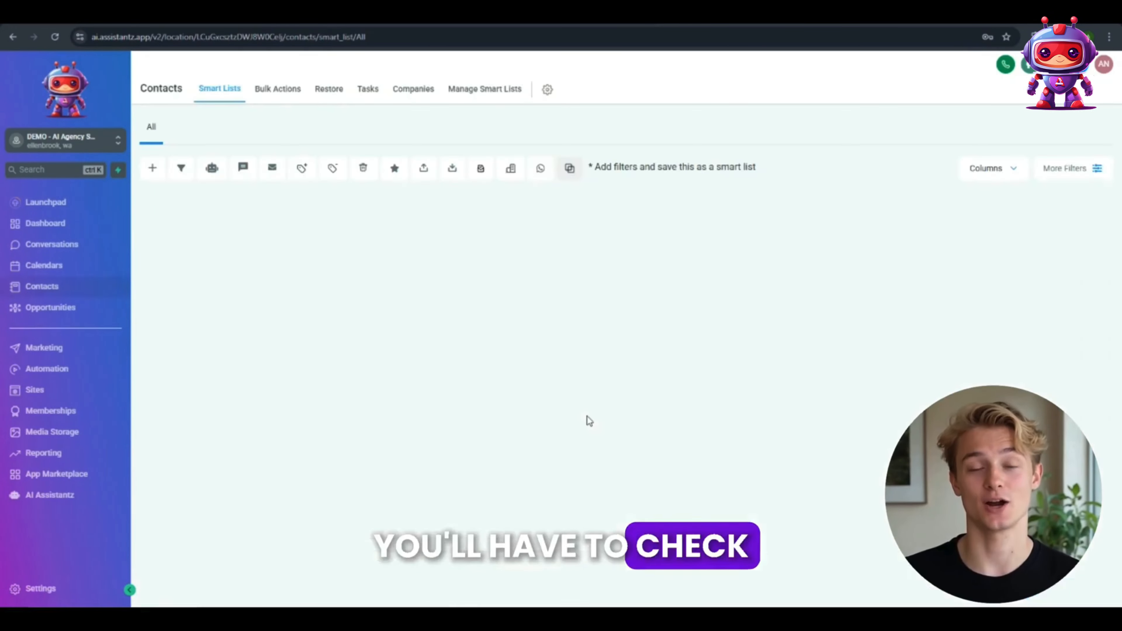